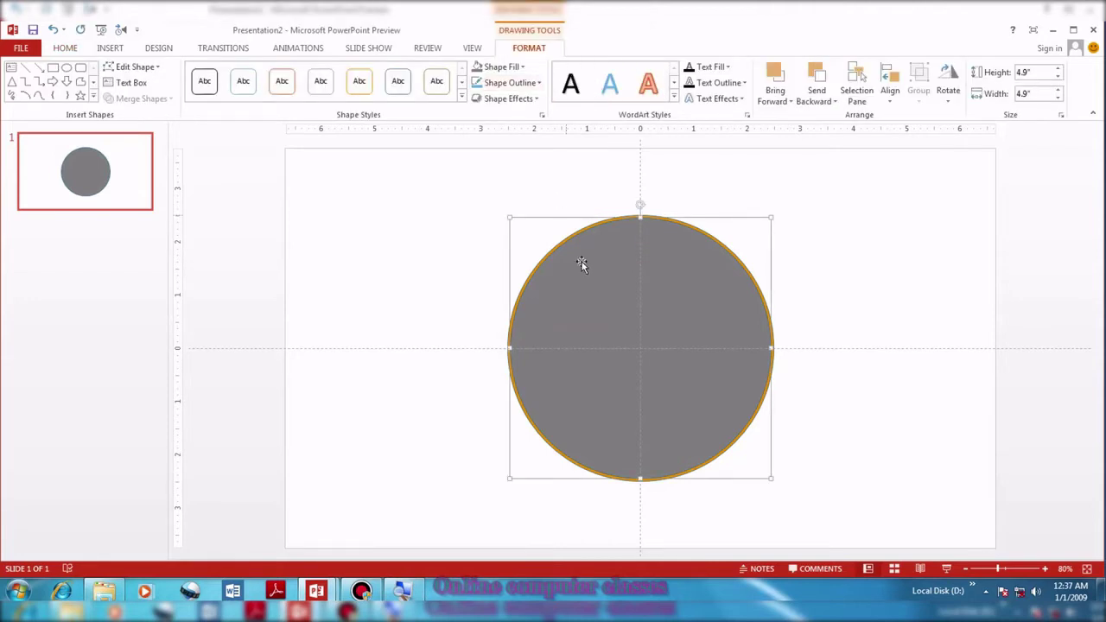
Apply the Wheel entrance animation to the circle and set its duration to 1 second.
{"action": "left_click", "coordinate": [298, 48]}
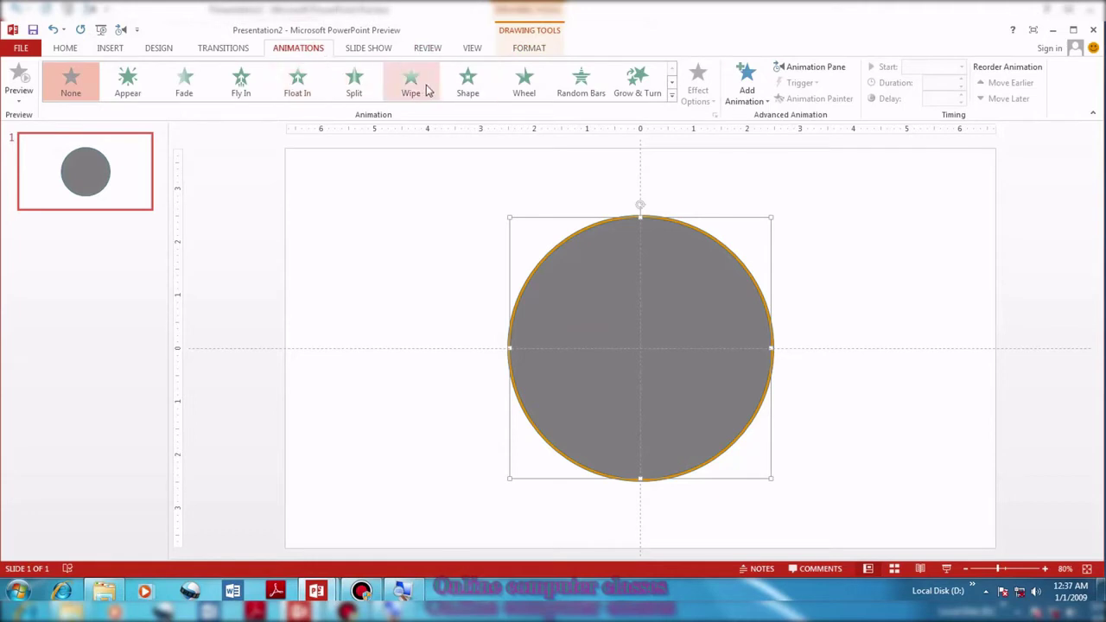
{"action": "left_click", "coordinate": [523, 85]}
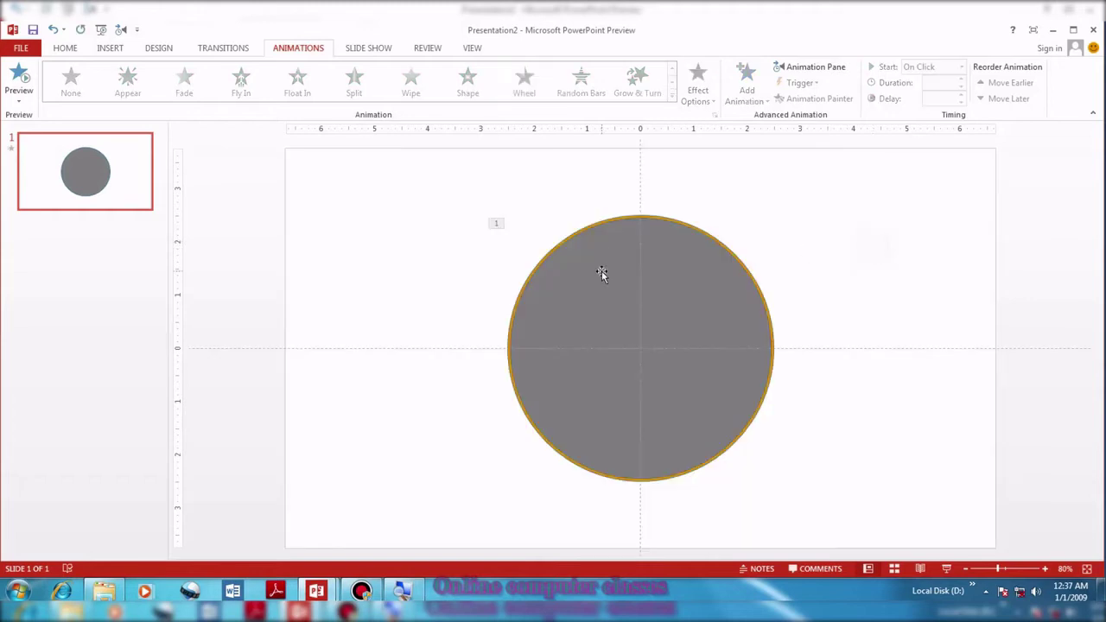
{"action": "left_click", "coordinate": [959, 88]}
{"action": "left_click", "coordinate": [959, 89]}
{"action": "left_click", "coordinate": [960, 88]}
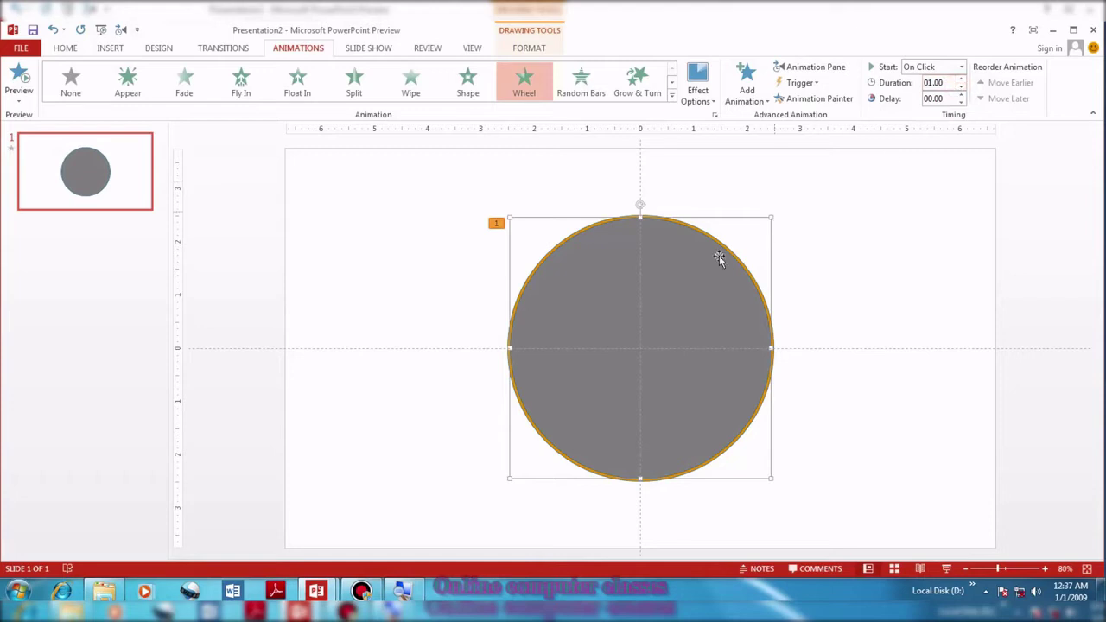
Set the circle's Wheel animation to repeat 5 times in its timing options.
{"action": "left_click", "coordinate": [804, 68]}
{"action": "double_click", "coordinate": [1043, 193]}
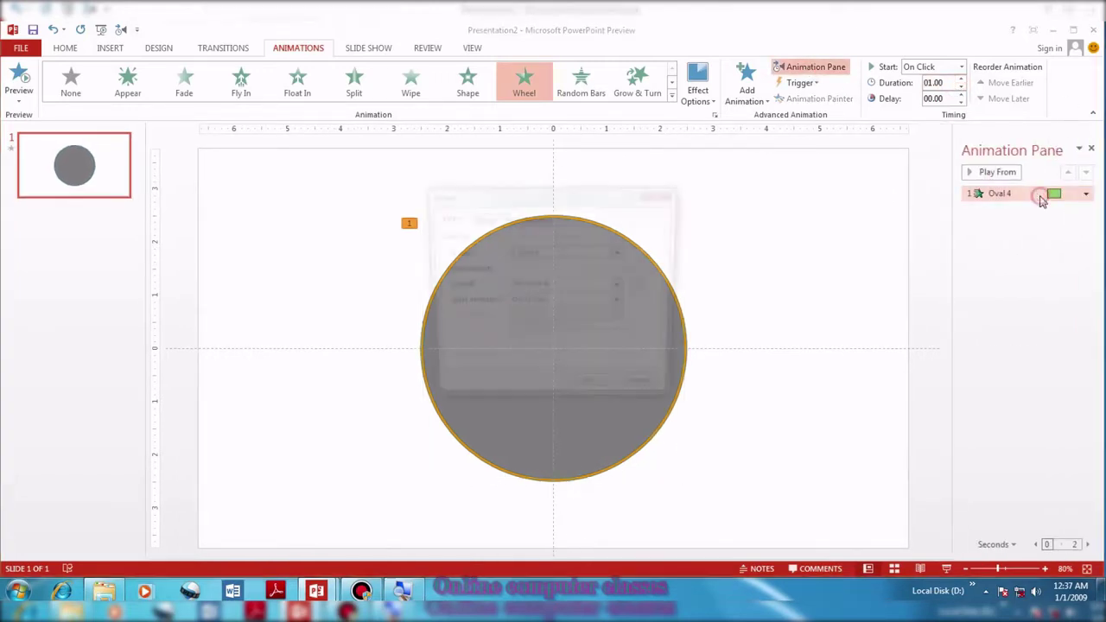
{"action": "left_click", "coordinate": [481, 218]}
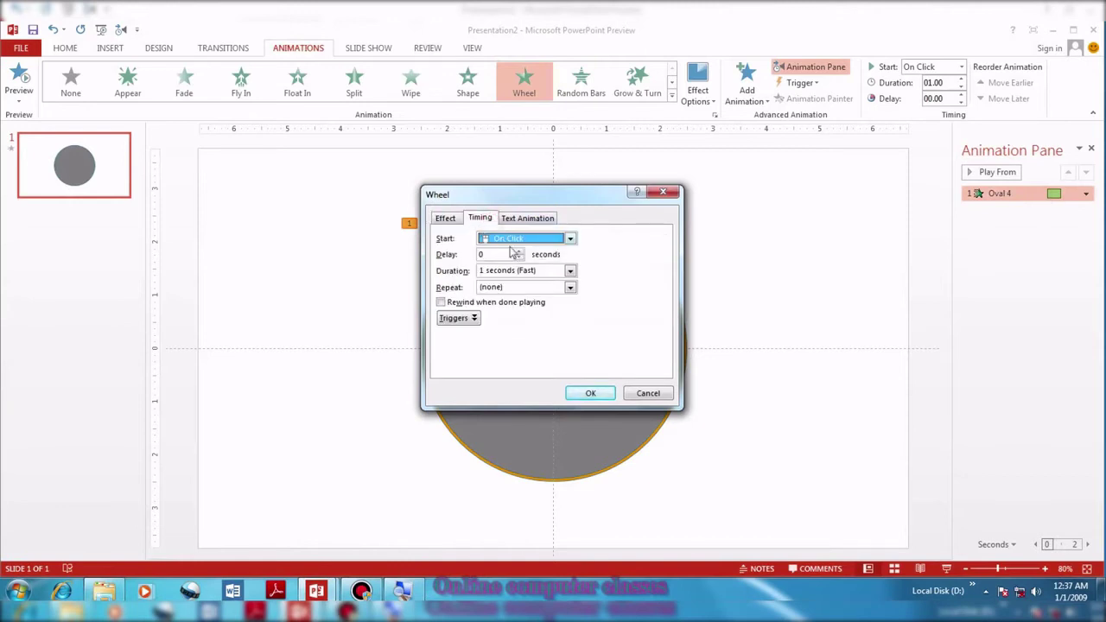
{"action": "left_click", "coordinate": [569, 288]}
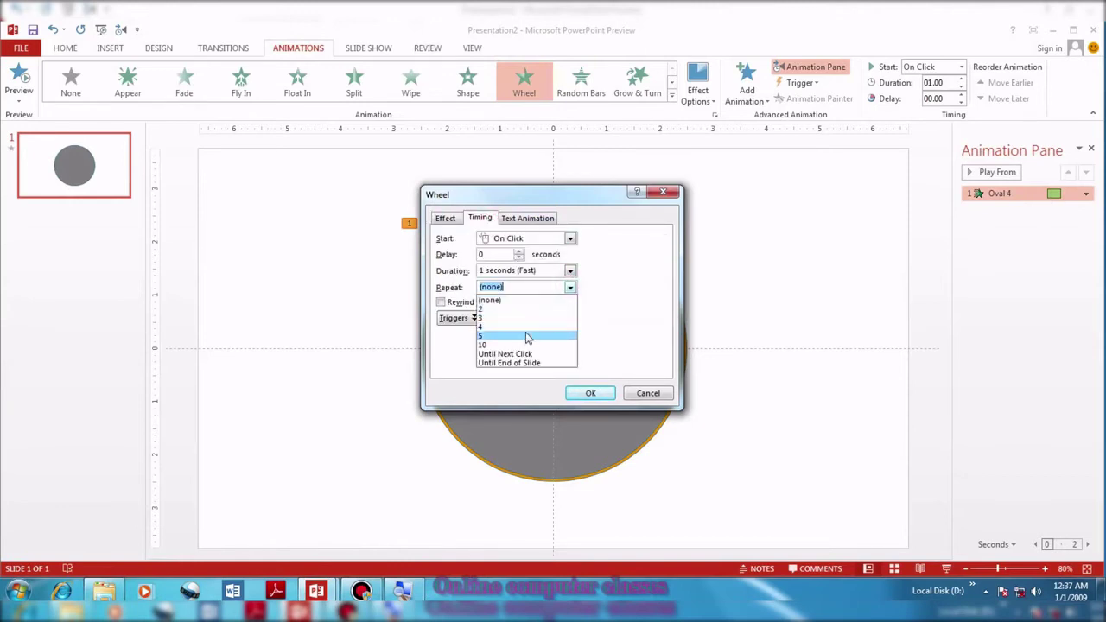
{"action": "left_click", "coordinate": [527, 337]}
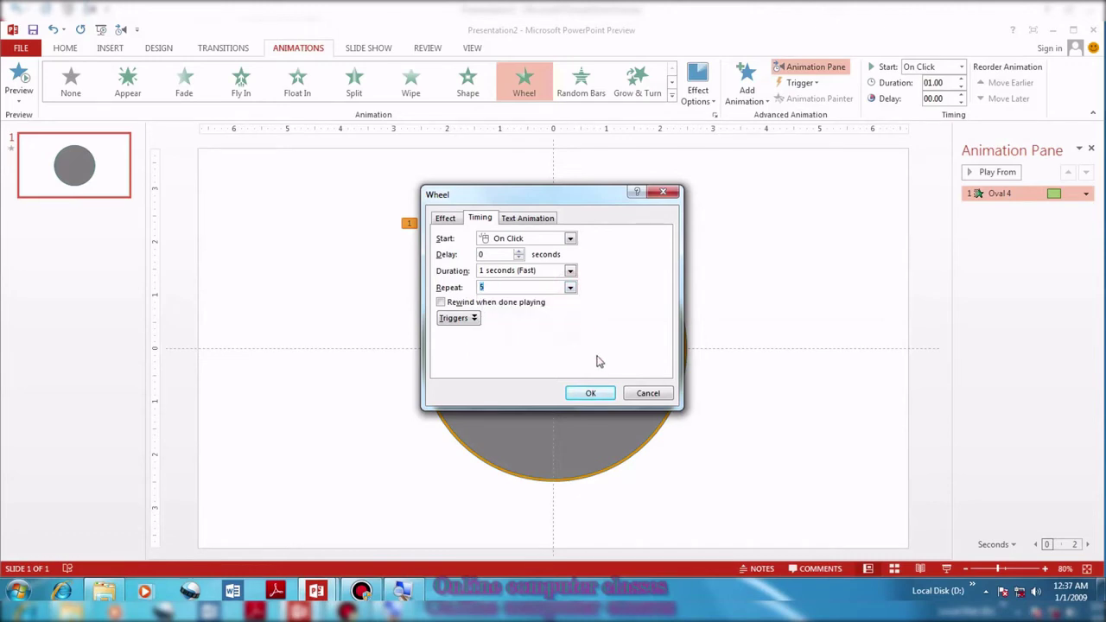
{"action": "left_click", "coordinate": [591, 394]}
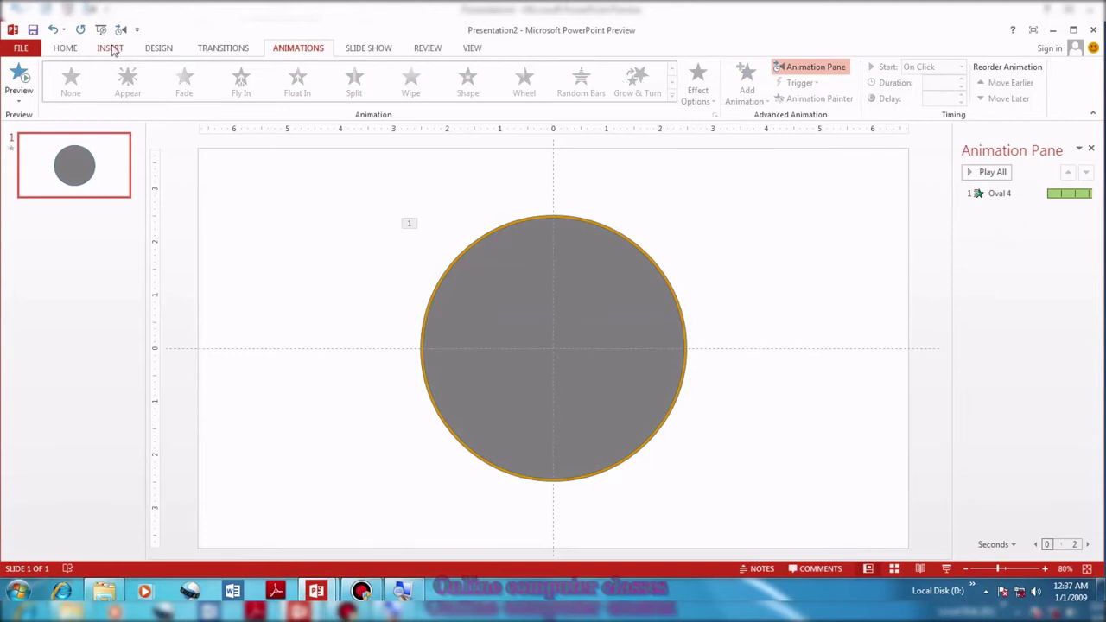
Insert a text box in the blank area right of the circle, containing the number 5.
{"action": "left_click", "coordinate": [78, 48]}
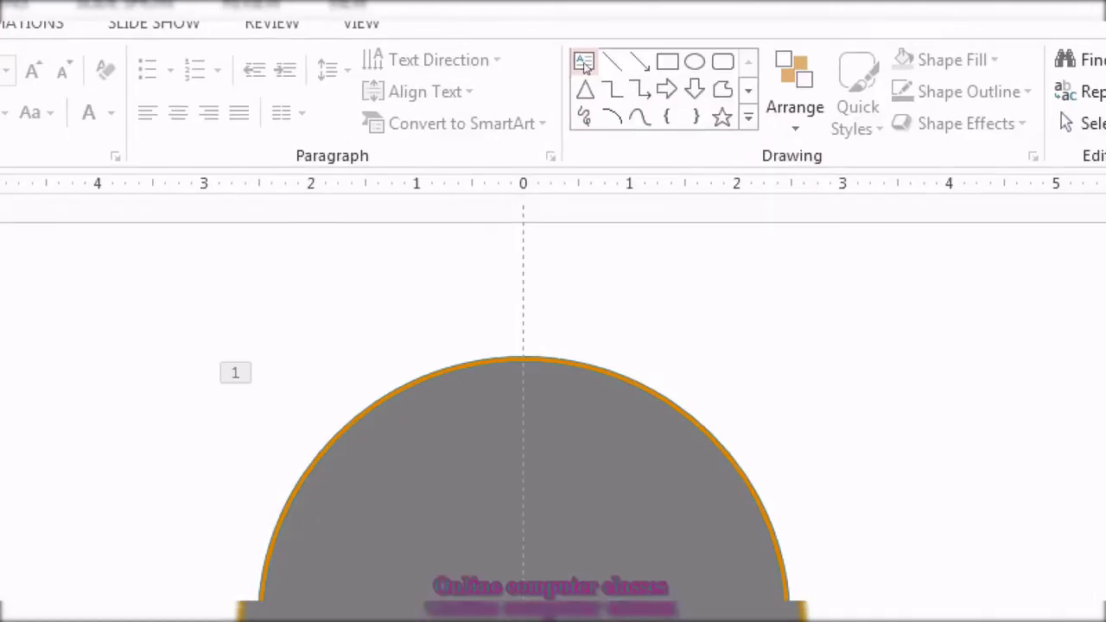
{"action": "left_click", "coordinate": [583, 65]}
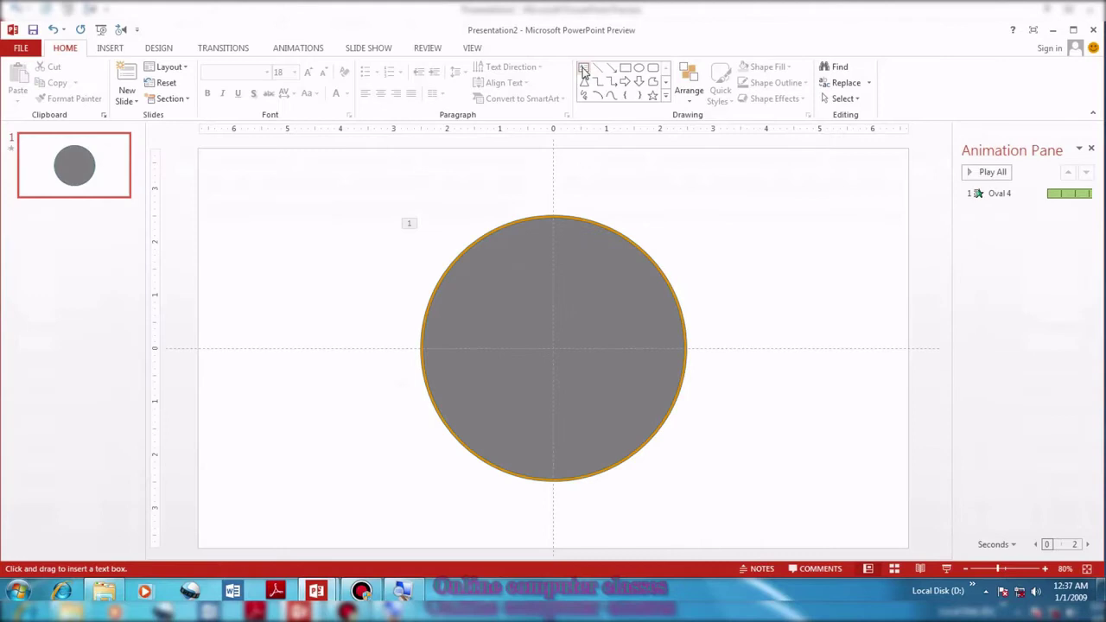
{"action": "left_click", "coordinate": [584, 68]}
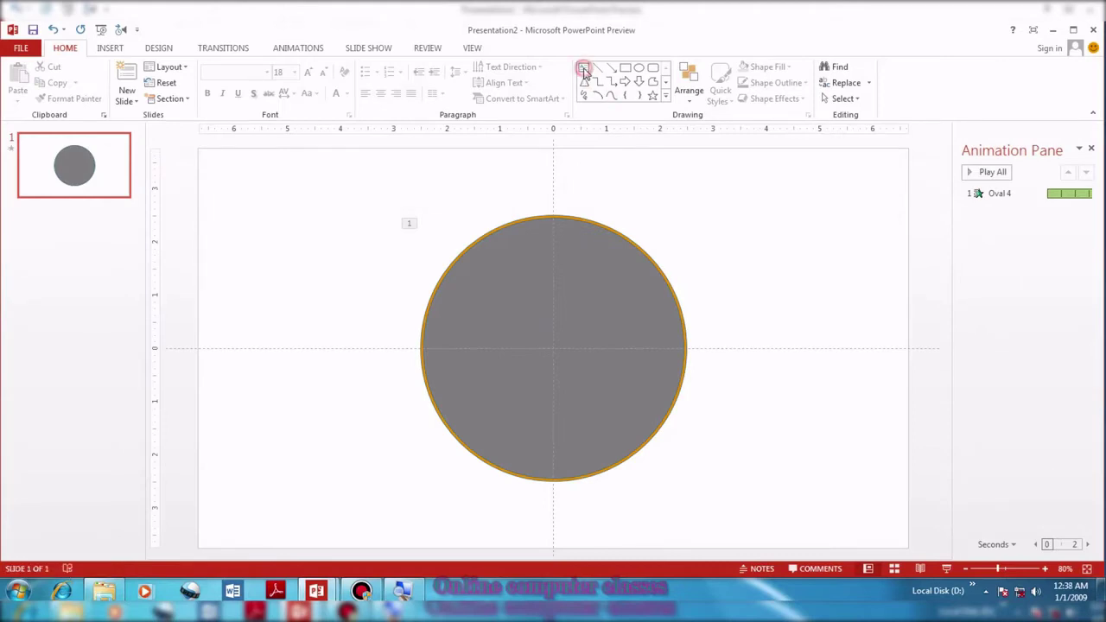
{"action": "left_click", "coordinate": [585, 69]}
{"action": "left_click", "coordinate": [584, 70]}
{"action": "left_click_drag", "start_coordinate": [734, 196], "coordinate": [828, 287]}
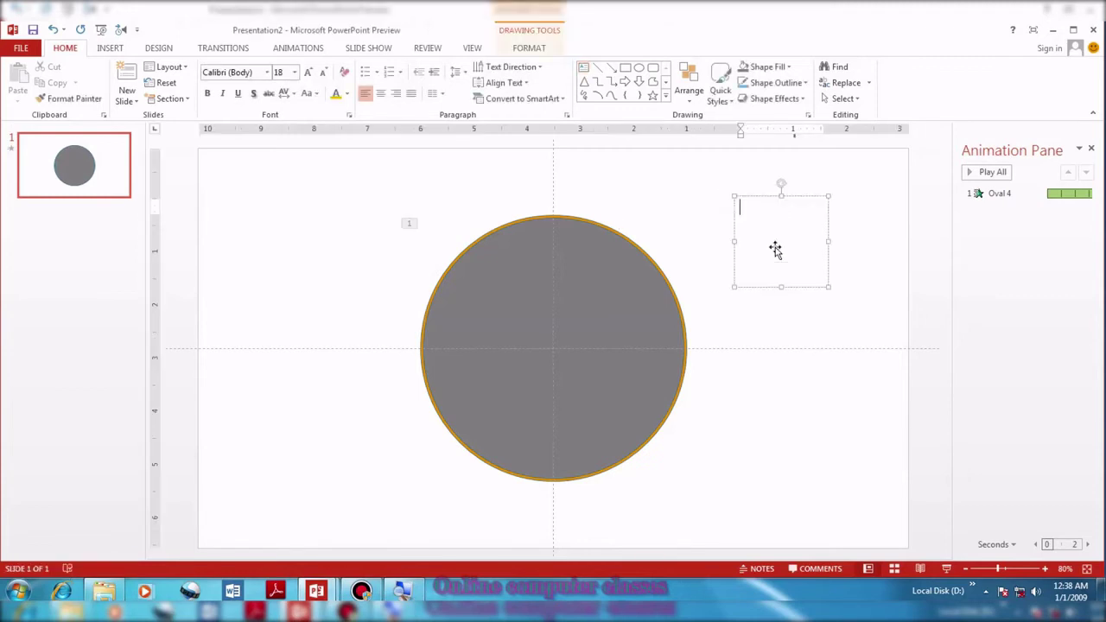
{"action": "type", "text": "5"}
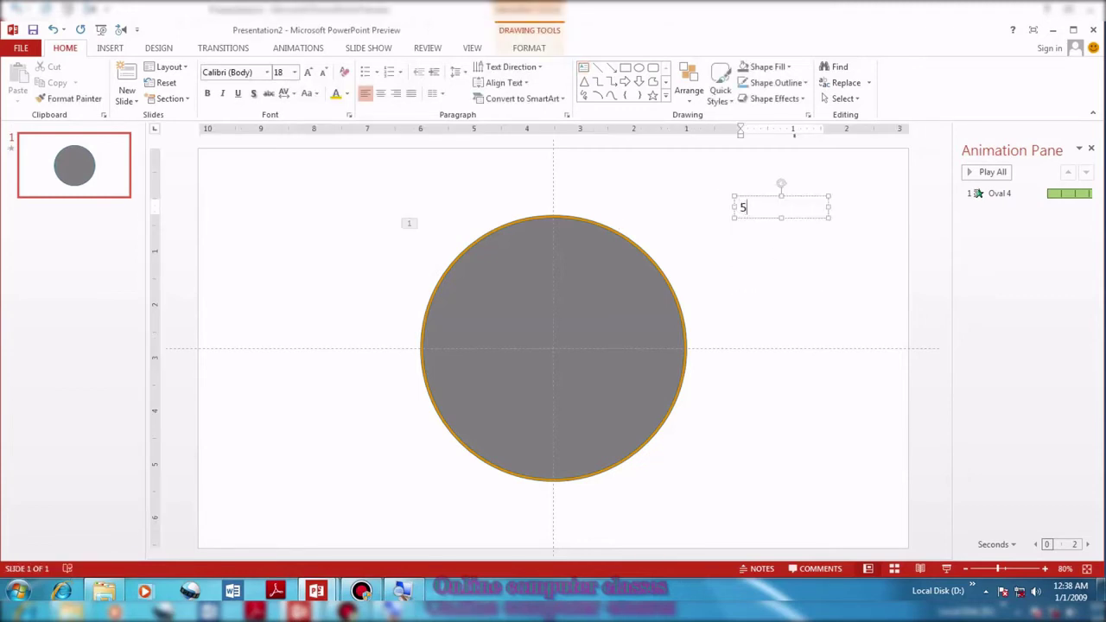
Enlarge the number 5 in the text box to font size 287.
{"action": "left_click", "coordinate": [308, 72]}
{"action": "left_click", "coordinate": [760, 197]}
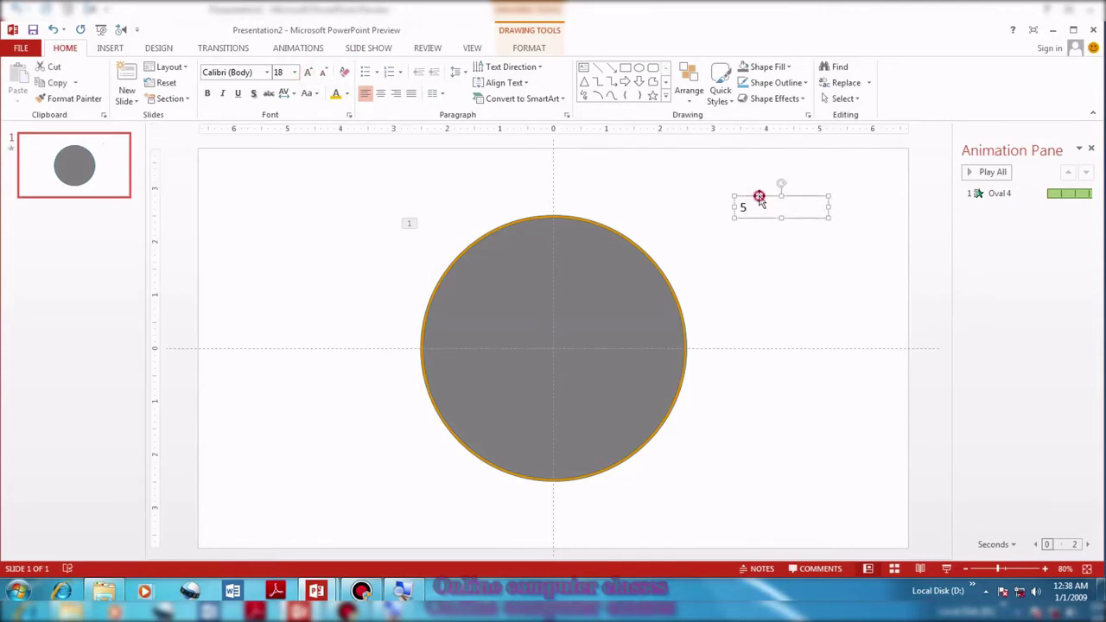
{"action": "left_click", "coordinate": [307, 72]}
{"action": "left_click", "coordinate": [308, 72]}
{"action": "left_click", "coordinate": [308, 72]}
{"action": "left_click", "coordinate": [308, 72]}
{"action": "left_click", "coordinate": [307, 73]}
{"action": "left_click", "coordinate": [307, 72]}
{"action": "left_click", "coordinate": [307, 72]}
{"action": "left_click", "coordinate": [307, 72]}
{"action": "left_click", "coordinate": [308, 72]}
{"action": "left_click", "coordinate": [308, 72]}
{"action": "left_click", "coordinate": [307, 72]}
{"action": "left_click", "coordinate": [308, 72]}
{"action": "left_click", "coordinate": [307, 72]}
{"action": "left_click", "coordinate": [308, 73]}
{"action": "left_click", "coordinate": [308, 73]}
{"action": "left_click", "coordinate": [308, 73]}
{"action": "left_click", "coordinate": [307, 72]}
{"action": "left_click", "coordinate": [308, 73]}
{"action": "left_click", "coordinate": [307, 72]}
{"action": "left_click", "coordinate": [308, 72]}
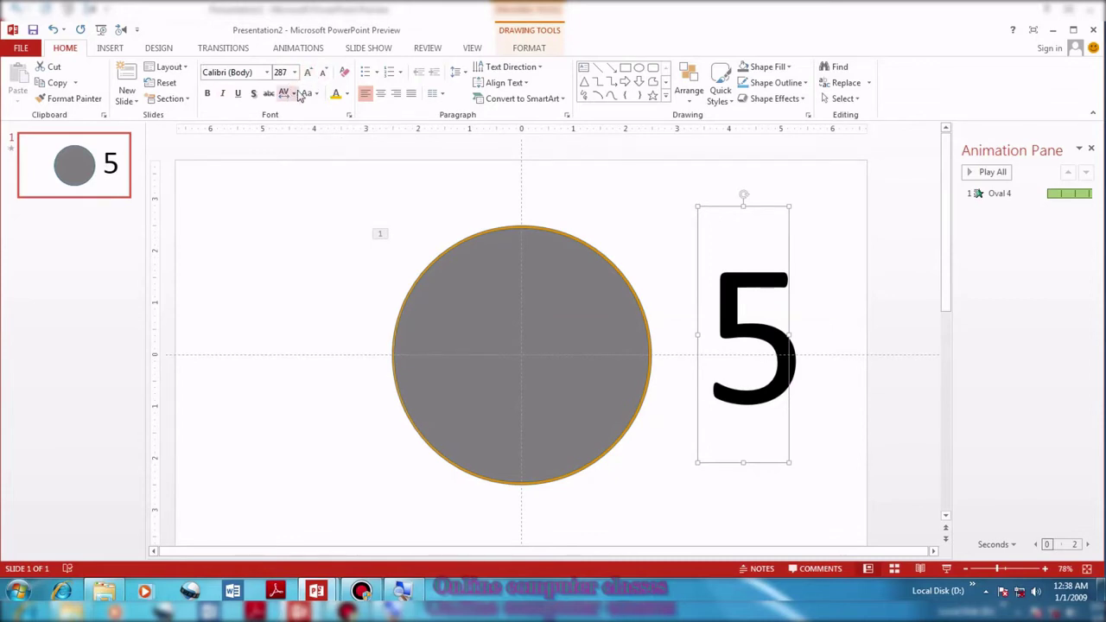
Color the number 5 red and move its text box closer to the circle's right edge.
{"action": "left_click", "coordinate": [346, 93]}
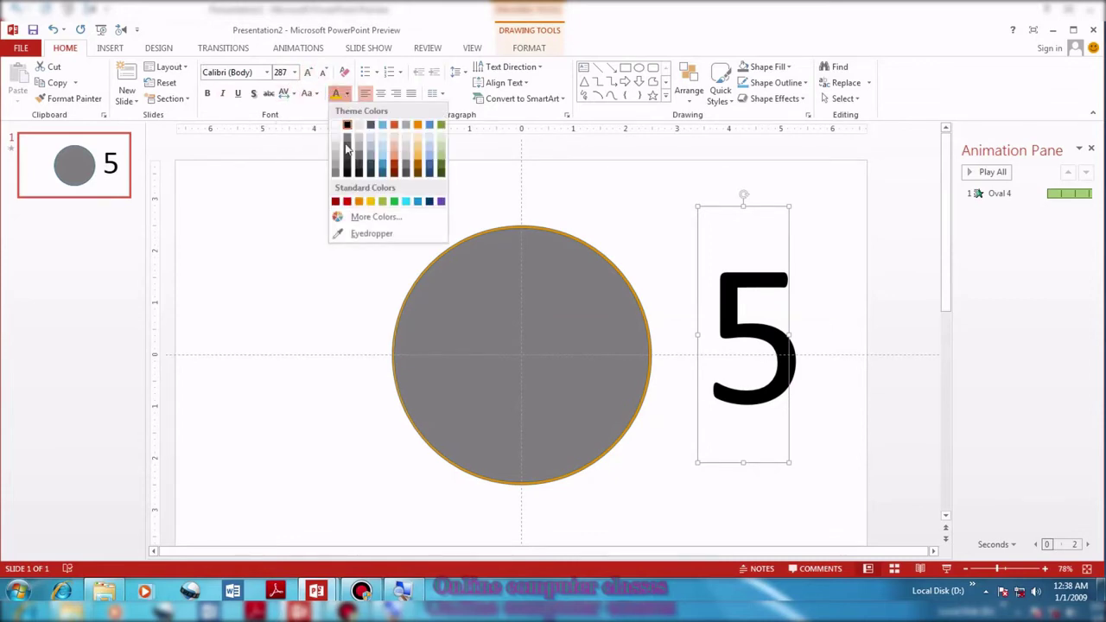
{"action": "left_click", "coordinate": [346, 202]}
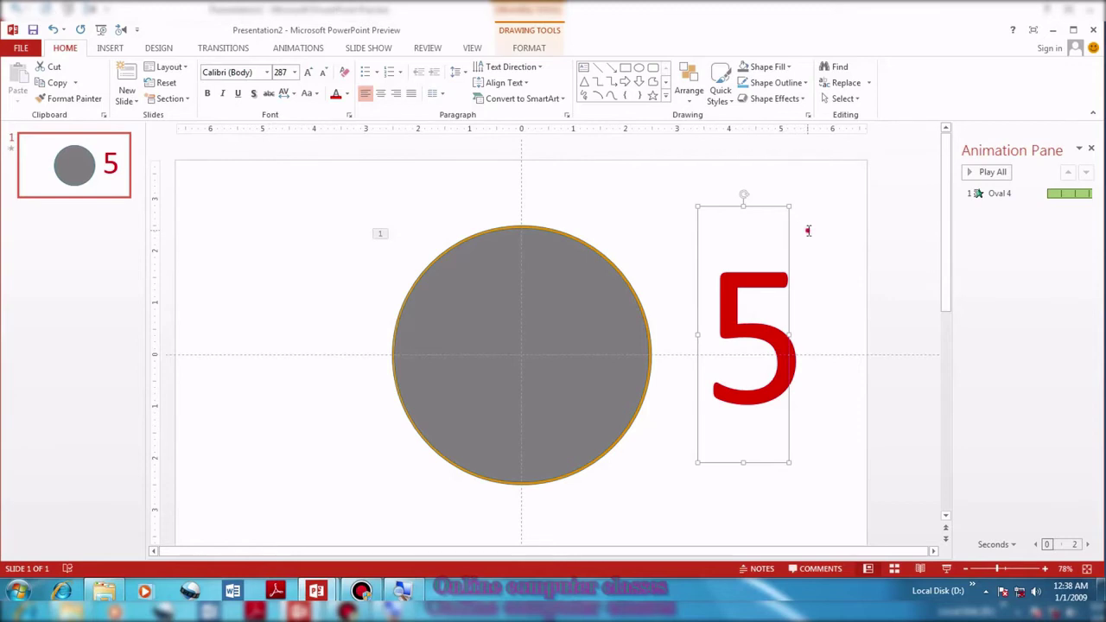
{"action": "left_click", "coordinate": [808, 230]}
{"action": "left_click", "coordinate": [759, 211]}
{"action": "left_click_drag", "start_coordinate": [759, 211], "coordinate": [711, 217]}
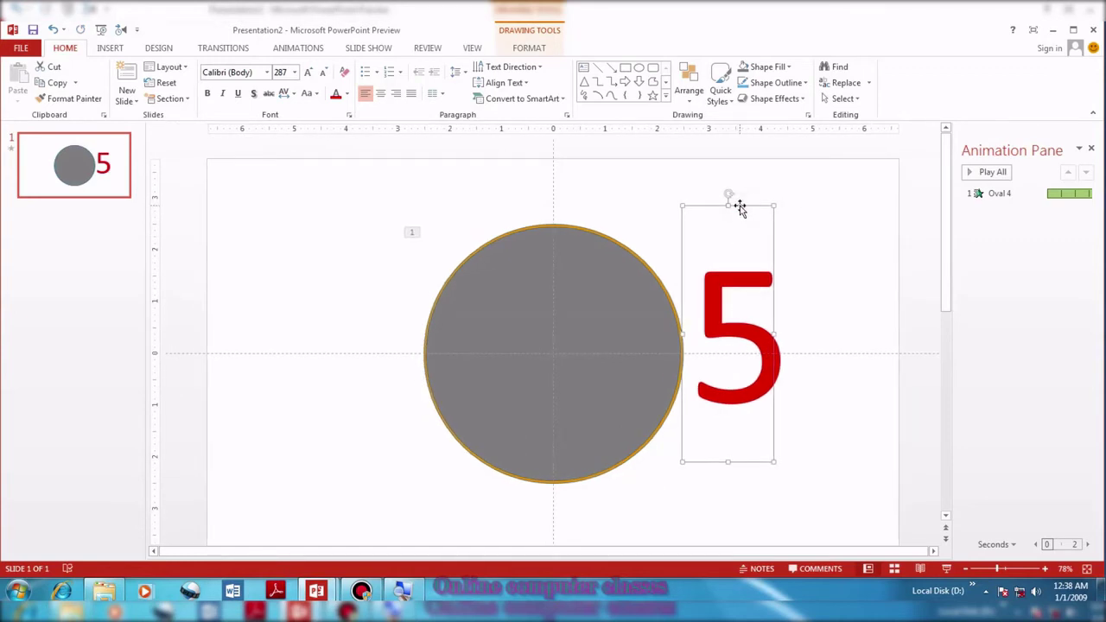
{"action": "key", "text": "ctrl+d"}
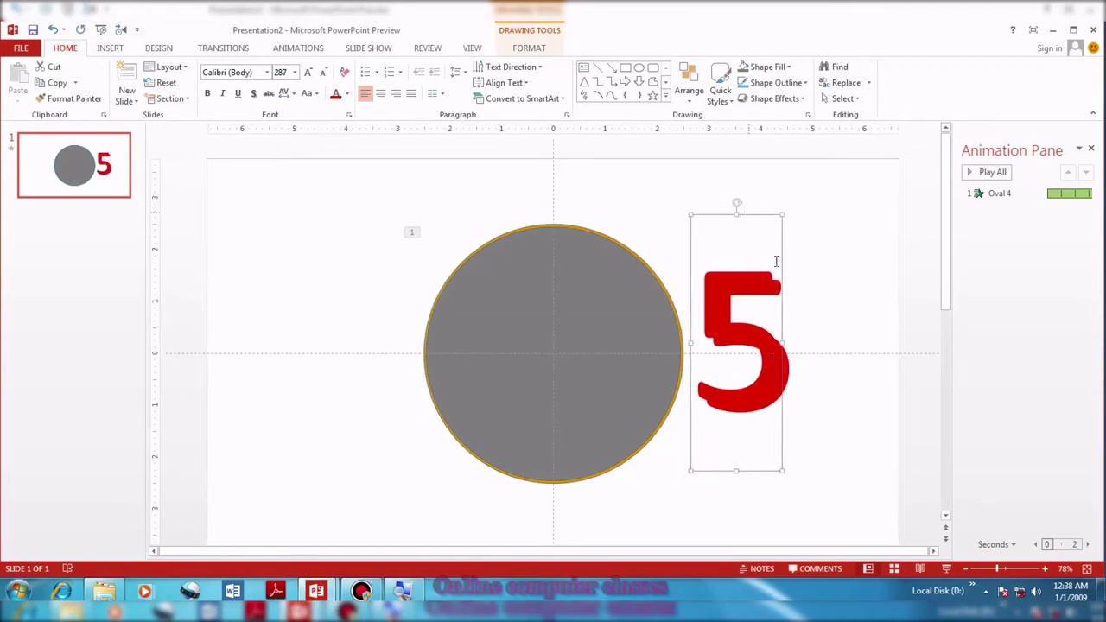
{"action": "left_click_drag", "start_coordinate": [767, 218], "coordinate": [839, 225]}
{"action": "key", "text": "Delete"}
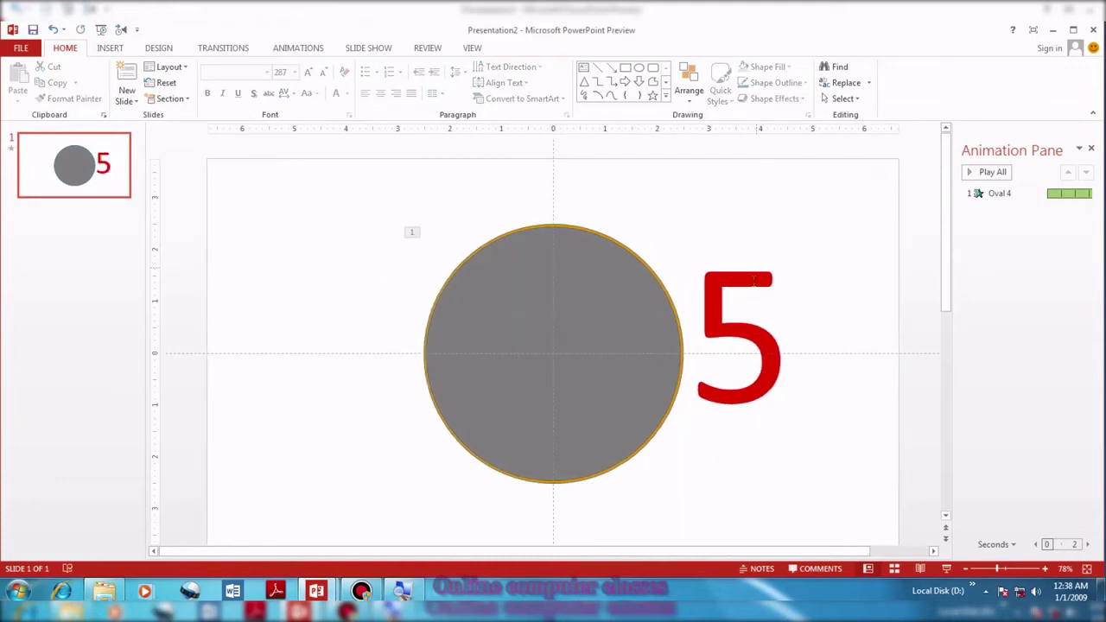
Apply the Fade entrance animation to the number 5 text box with a duration of 0.75 seconds.
{"action": "left_click", "coordinate": [753, 258]}
{"action": "left_click", "coordinate": [753, 208]}
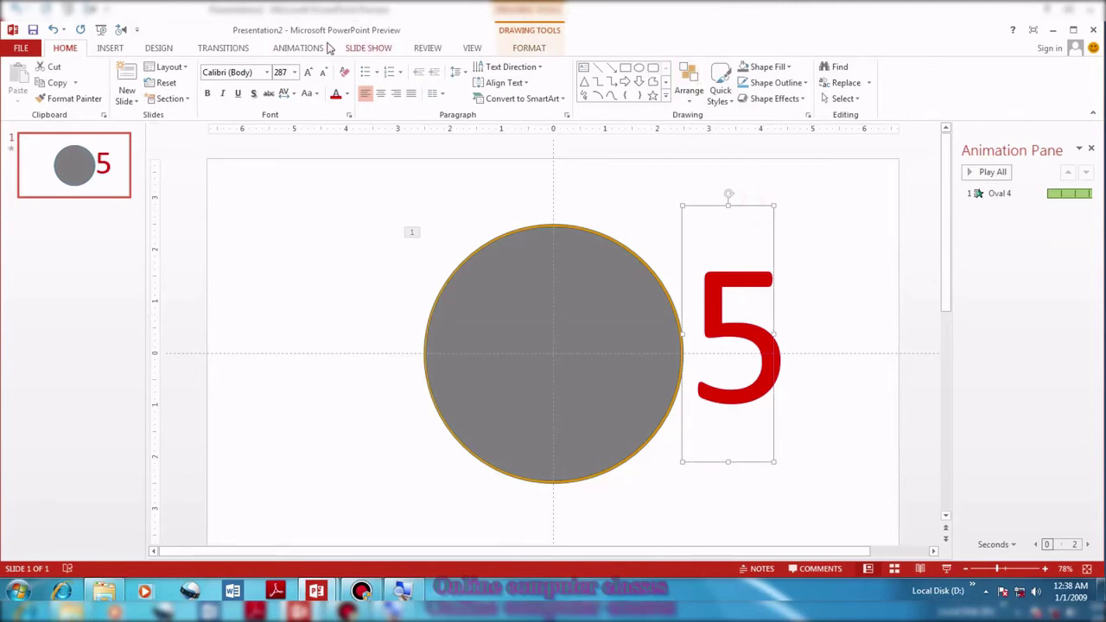
{"action": "left_click", "coordinate": [299, 49]}
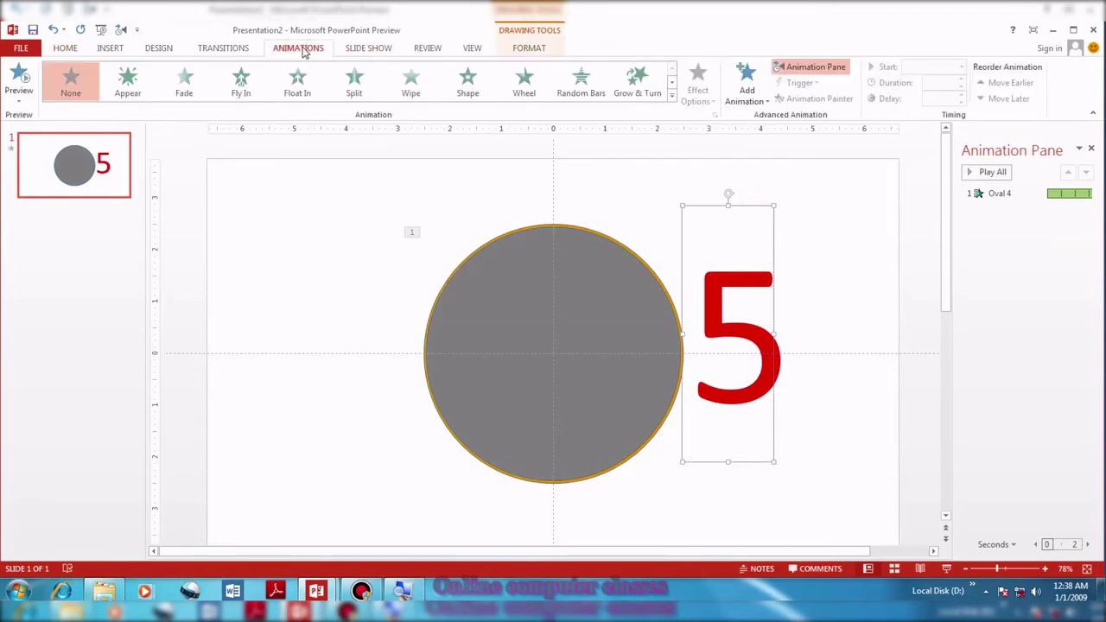
{"action": "left_click", "coordinate": [185, 86]}
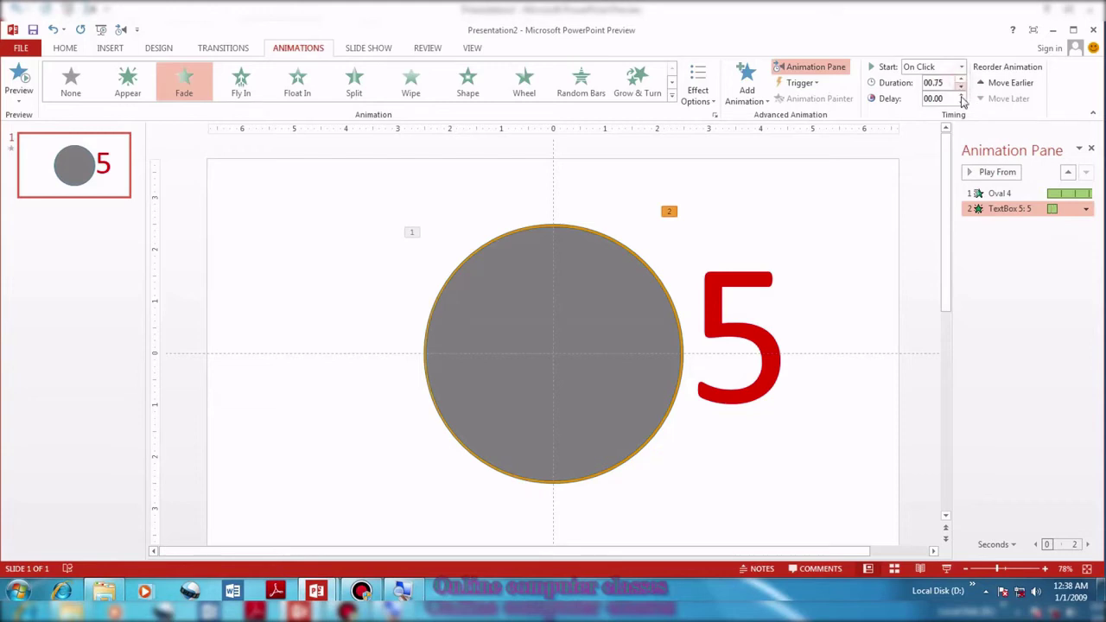
{"action": "left_click", "coordinate": [998, 247]}
{"action": "left_click", "coordinate": [984, 210]}
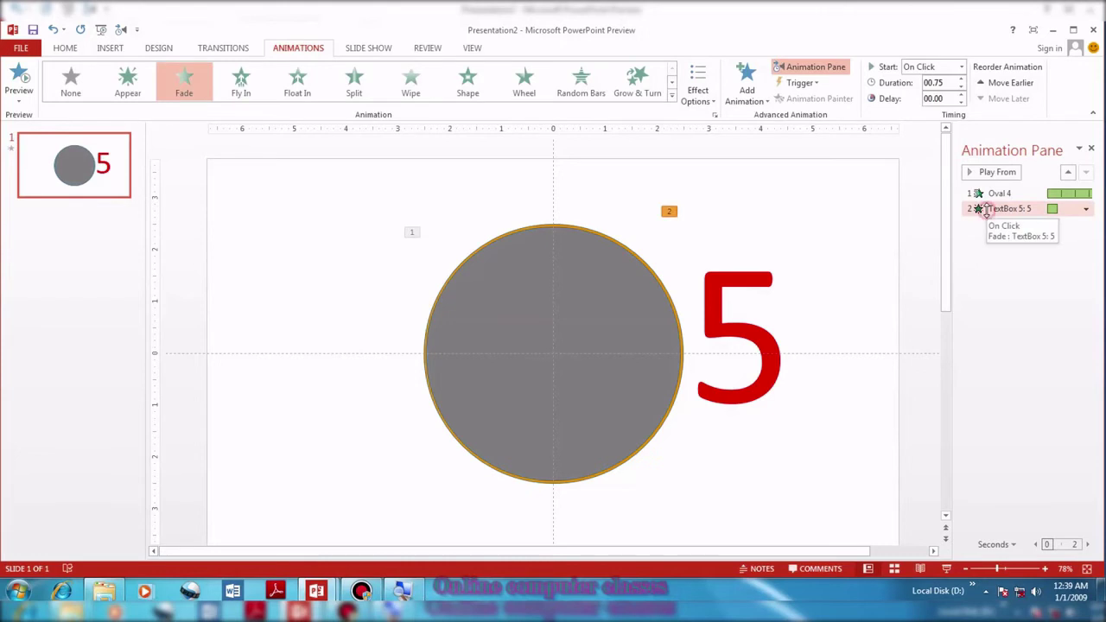
{"action": "double_click", "coordinate": [985, 210]}
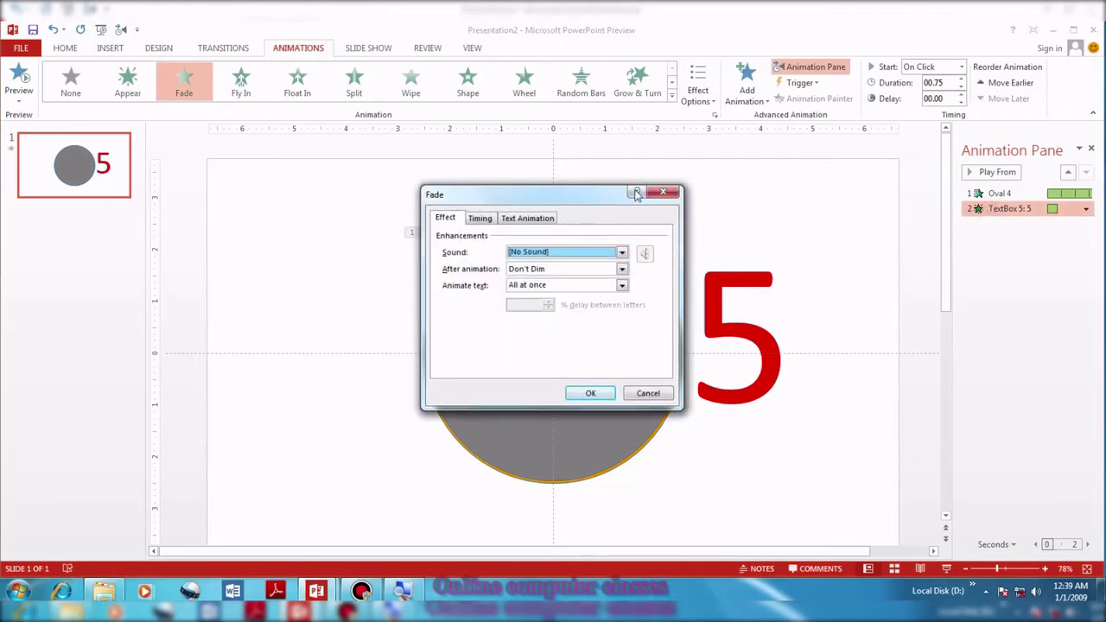
{"action": "left_click", "coordinate": [662, 192]}
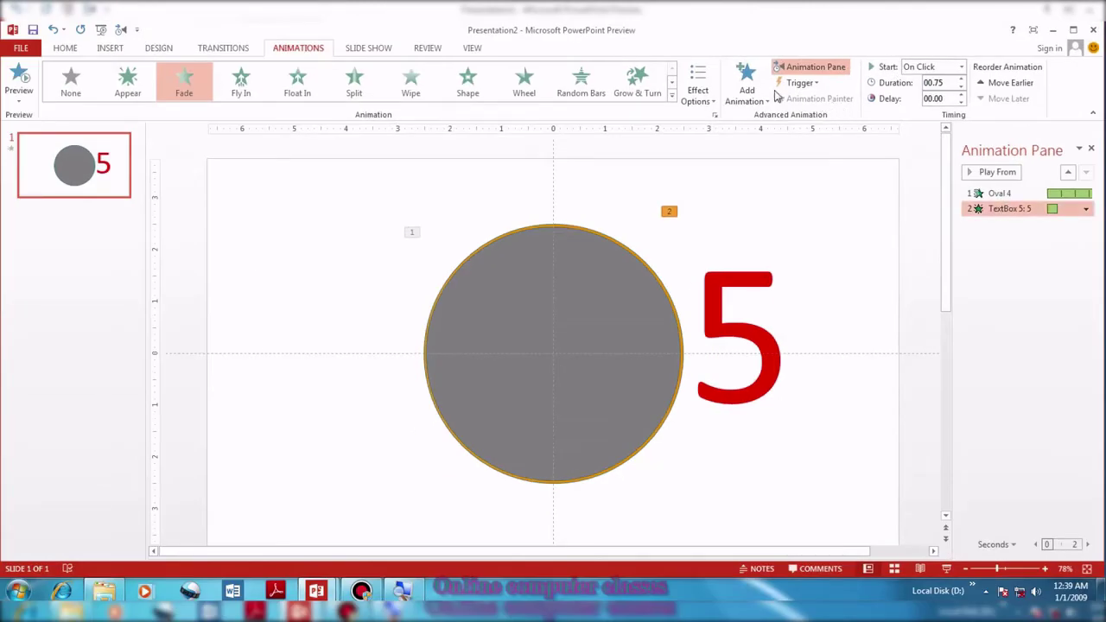
Add a Fade exit animation to the number 5 and set its duration to 0.25 seconds.
{"action": "left_click", "coordinate": [763, 90]}
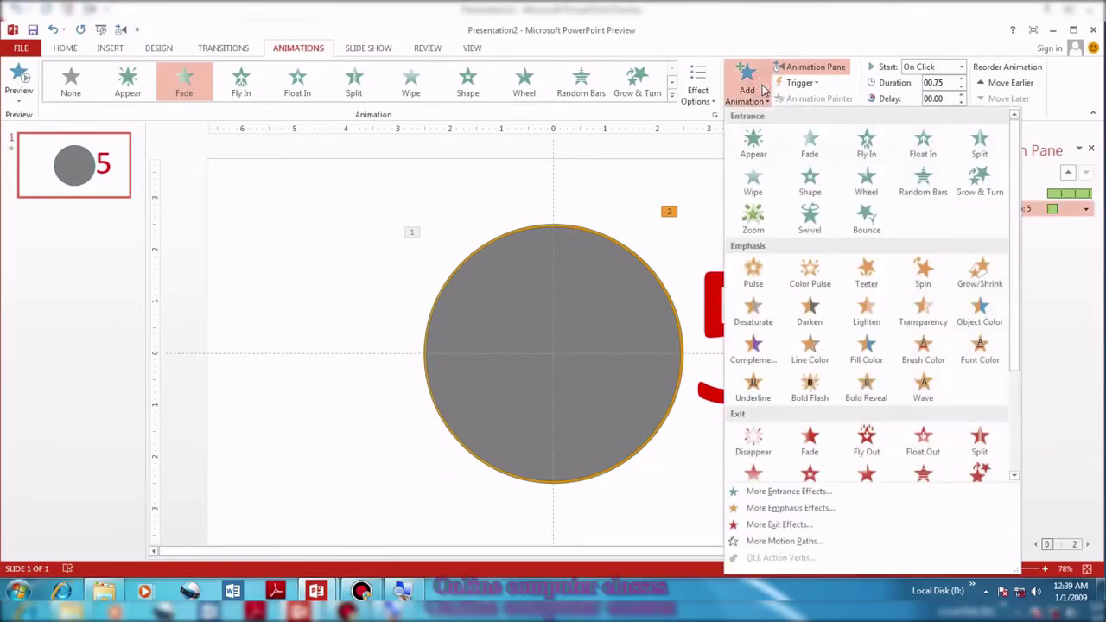
{"action": "left_click", "coordinate": [803, 452]}
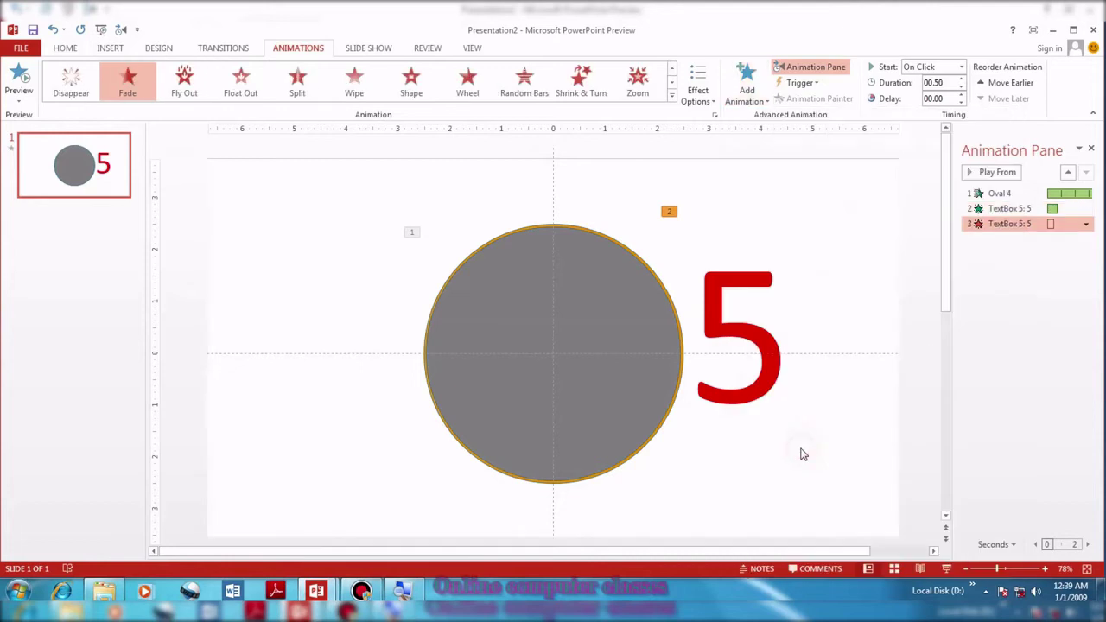
{"action": "left_click", "coordinate": [1007, 223]}
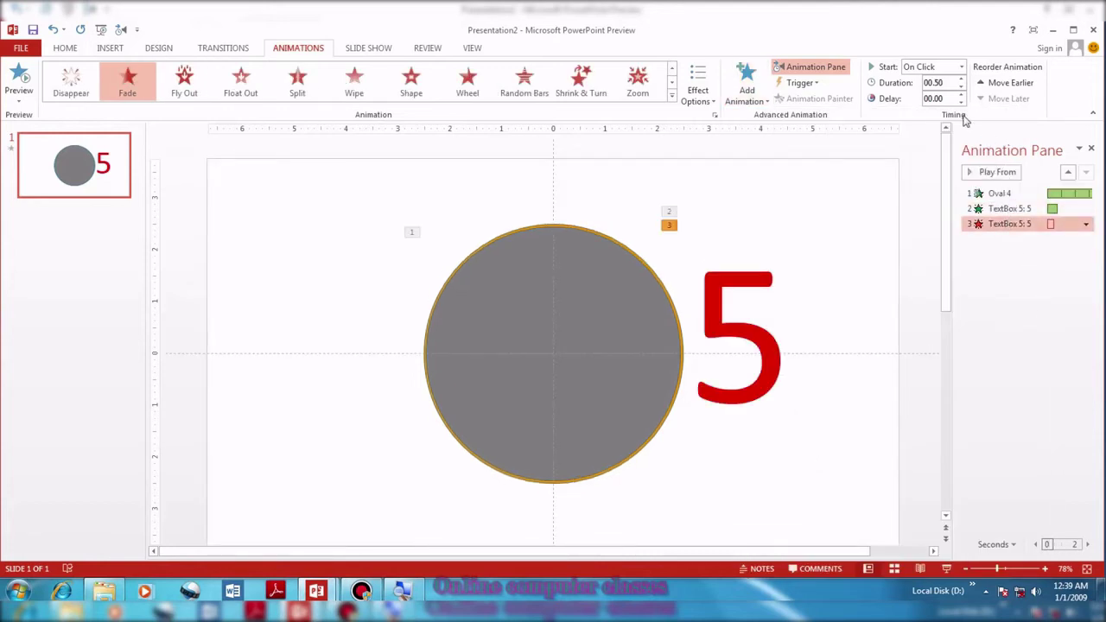
{"action": "left_click", "coordinate": [962, 88]}
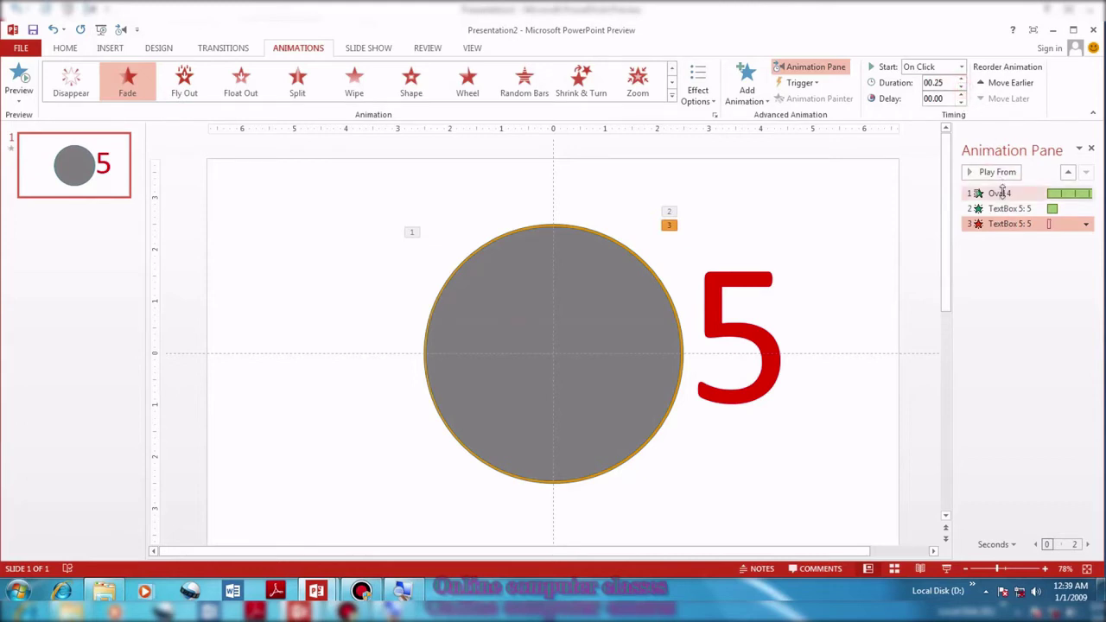
Add a start delay to the number 5's Fade exit animation.
{"action": "left_click", "coordinate": [1004, 209]}
{"action": "left_click", "coordinate": [1007, 221]}
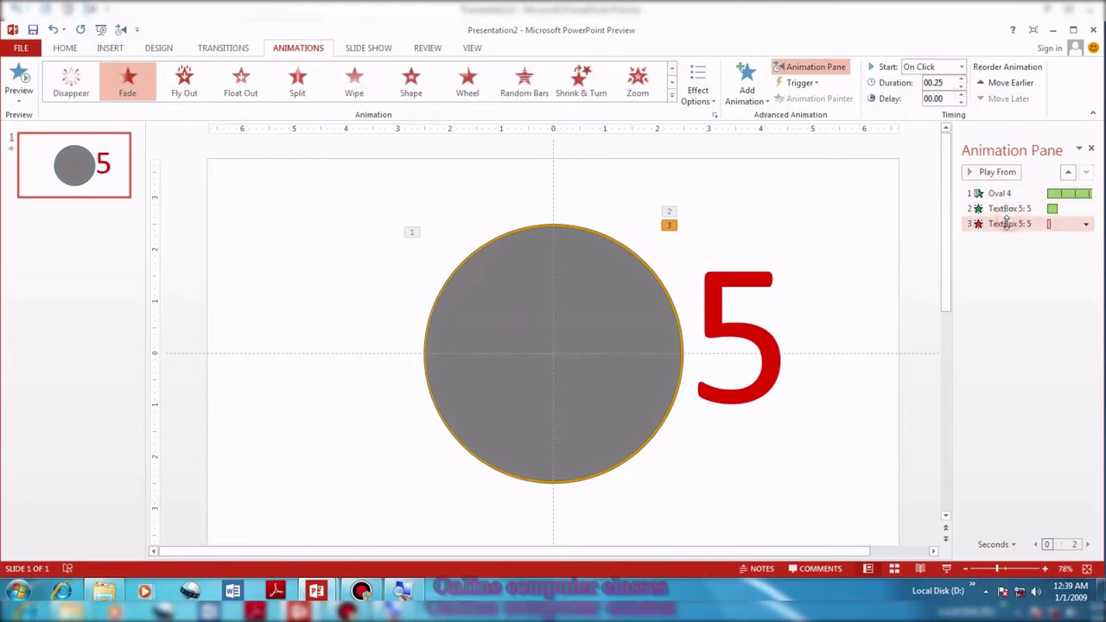
{"action": "left_click", "coordinate": [961, 95]}
{"action": "left_click", "coordinate": [962, 95]}
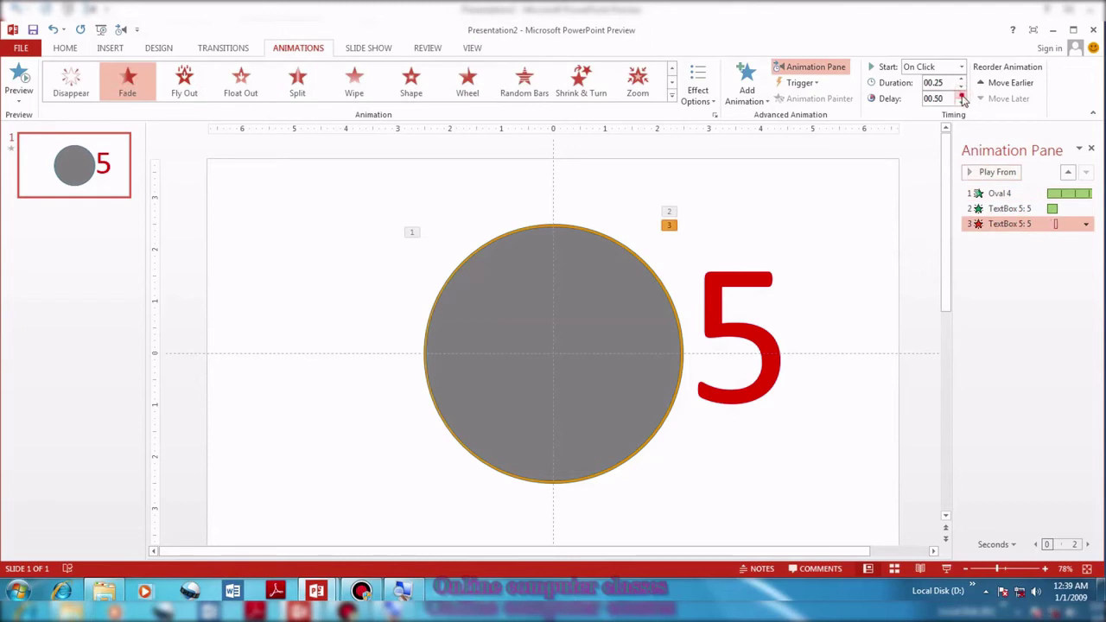
{"action": "left_click", "coordinate": [991, 320]}
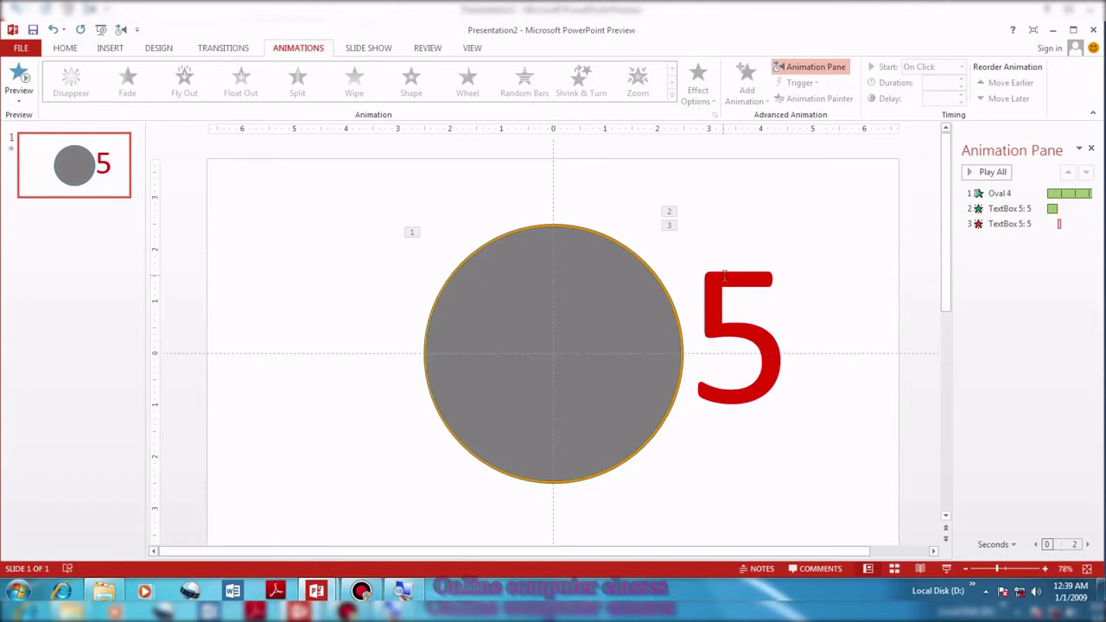
Set both Fade animations of the number 5 text box to start with the previous animation.
{"action": "left_click", "coordinate": [724, 274]}
{"action": "right_click", "coordinate": [985, 227]}
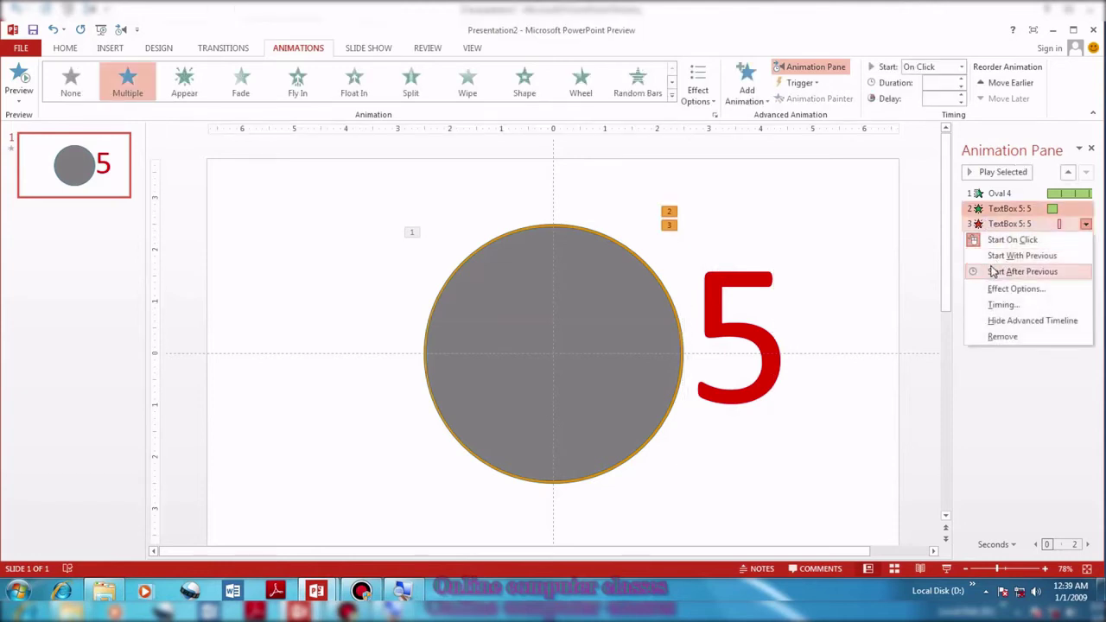
{"action": "left_click", "coordinate": [1011, 256]}
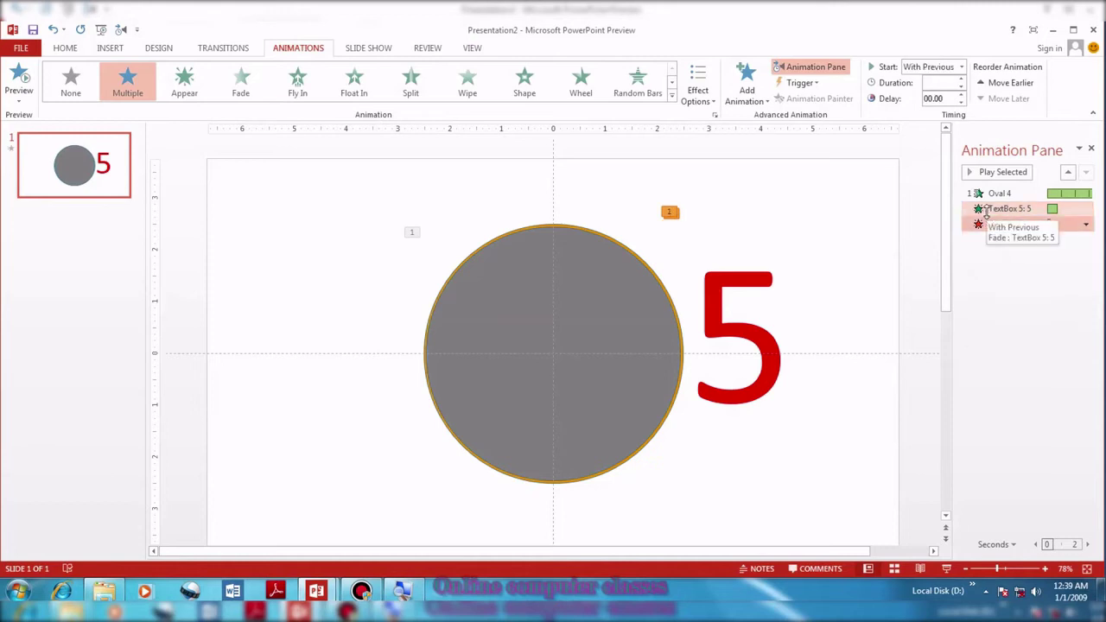
Delay the number 5's Fade exit animation so that it starts when its Fade entrance ends.
{"action": "right_click", "coordinate": [987, 210]}
{"action": "left_click", "coordinate": [1004, 238]}
{"action": "left_click", "coordinate": [995, 223]}
{"action": "left_click", "coordinate": [962, 96]}
{"action": "left_click", "coordinate": [962, 96]}
{"action": "left_click", "coordinate": [962, 96]}
{"action": "left_click", "coordinate": [983, 318]}
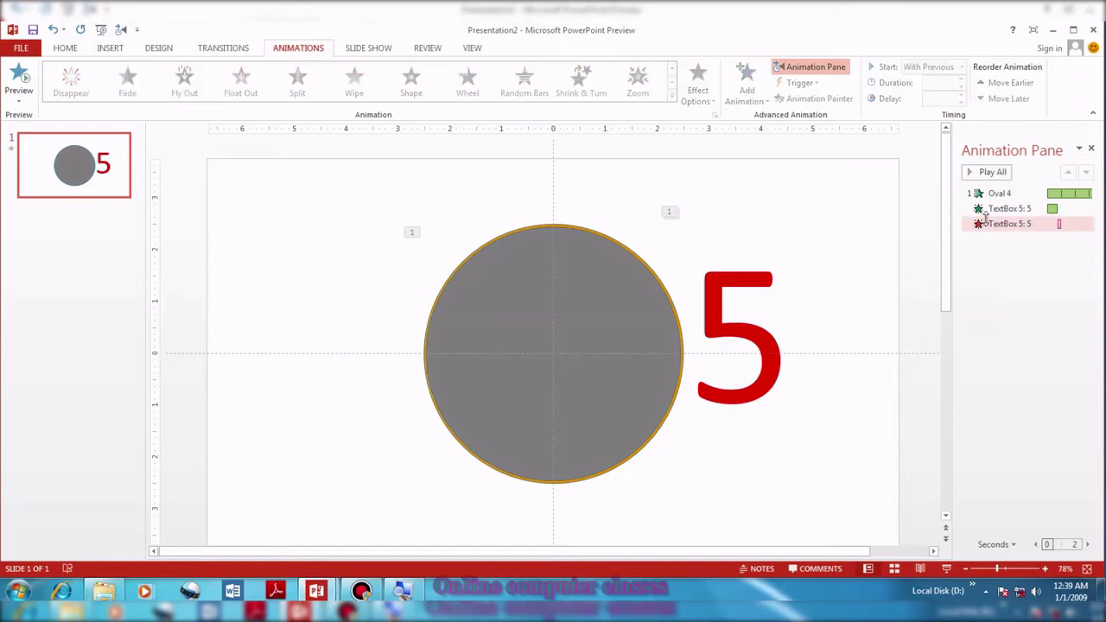
Duplicate the animated number 5 text box and change the copy's text to 4.
{"action": "left_click", "coordinate": [760, 278]}
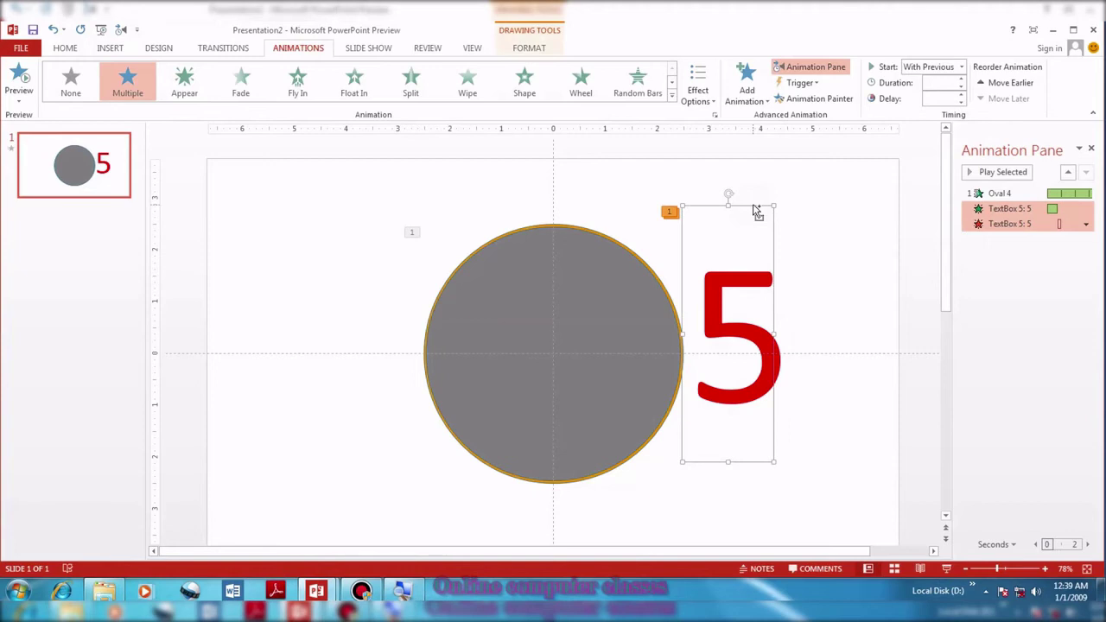
{"action": "key", "text": "ctrl+d"}
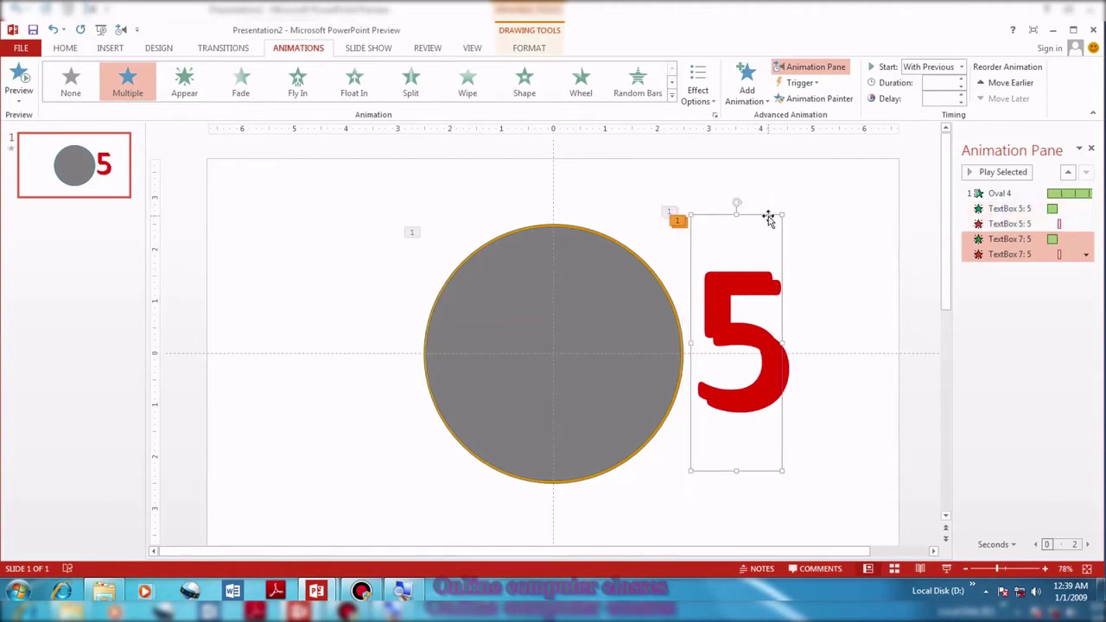
{"action": "left_click", "coordinate": [778, 295]}
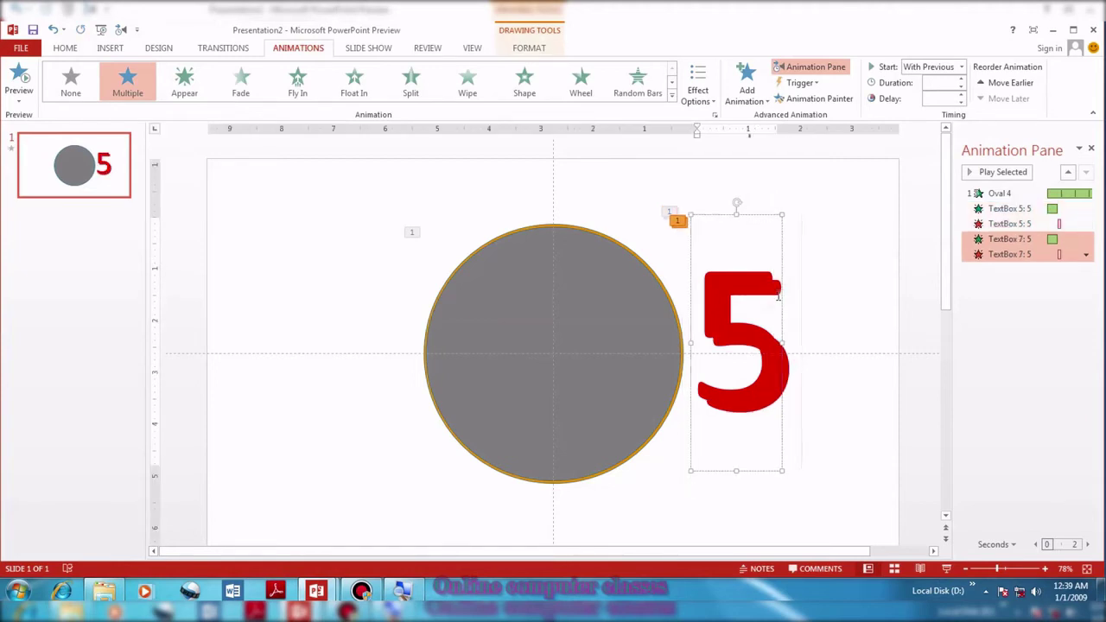
{"action": "key", "text": "BackSpace"}
{"action": "type", "text": "4"}
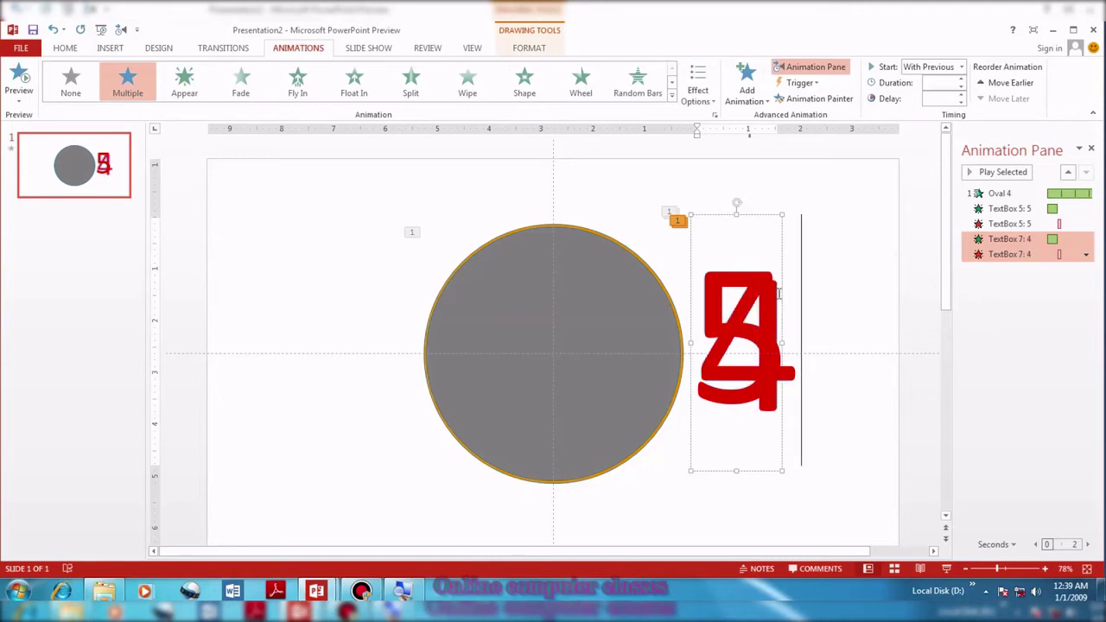
Separate the two overlapping numbers by shifting the 4 outward and moving the 5 onto the centre of the gray circle.
{"action": "left_click_drag", "start_coordinate": [771, 216], "coordinate": [797, 216]}
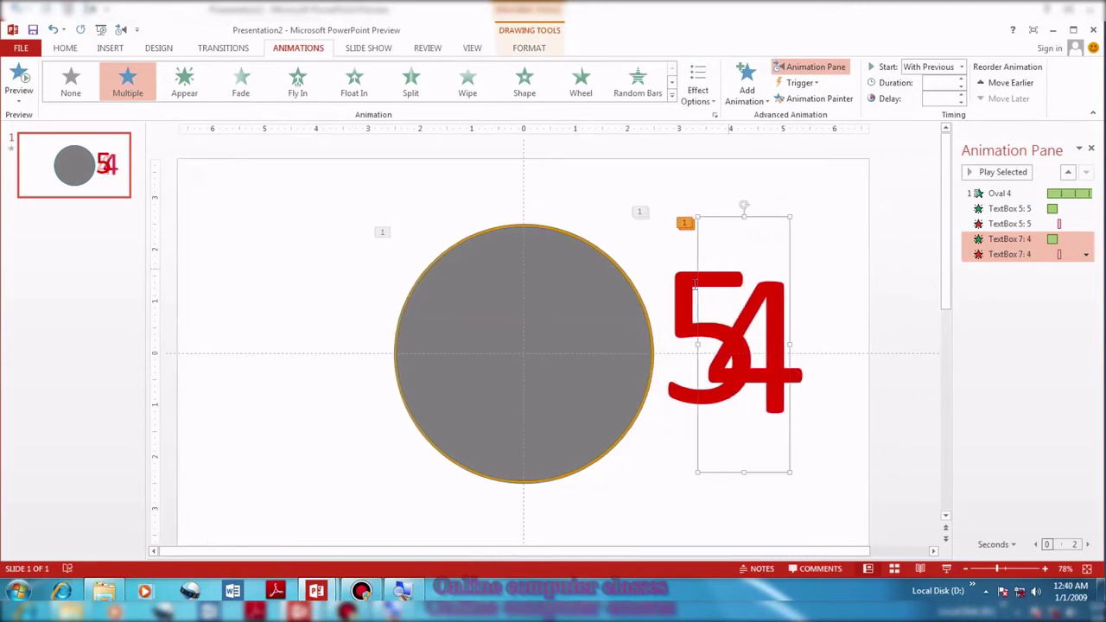
{"action": "left_click", "coordinate": [689, 223]}
{"action": "left_click_drag", "start_coordinate": [686, 208], "coordinate": [506, 215]}
Duplicate the number 4 text box, set the copy aside, and move the original 4 over the 5 in the circle.
{"action": "left_click", "coordinate": [764, 302]}
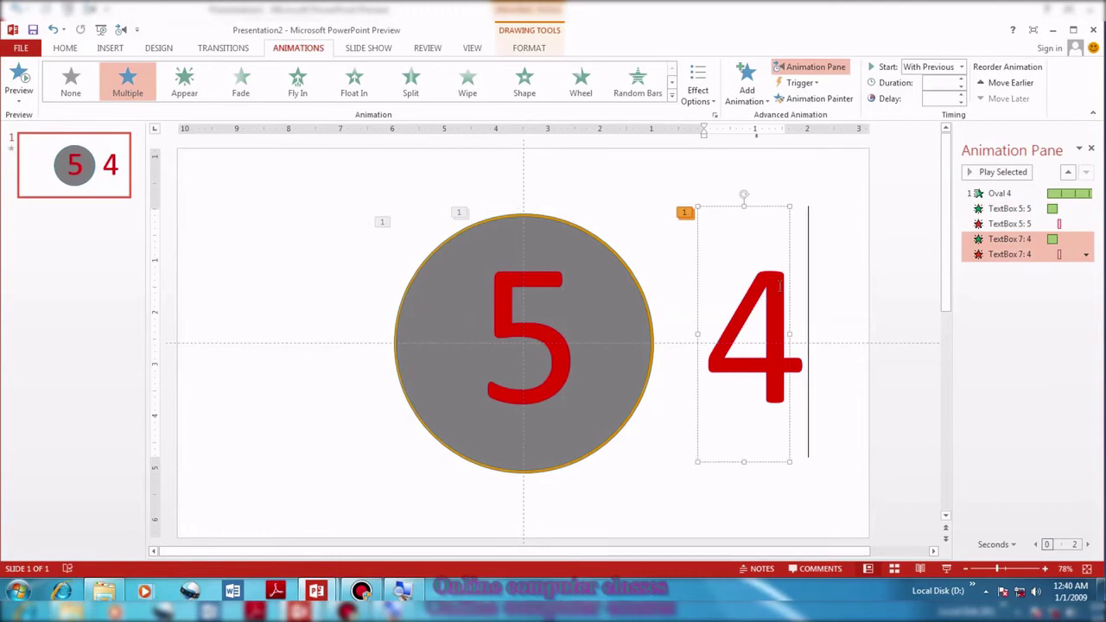
{"action": "left_click", "coordinate": [773, 207]}
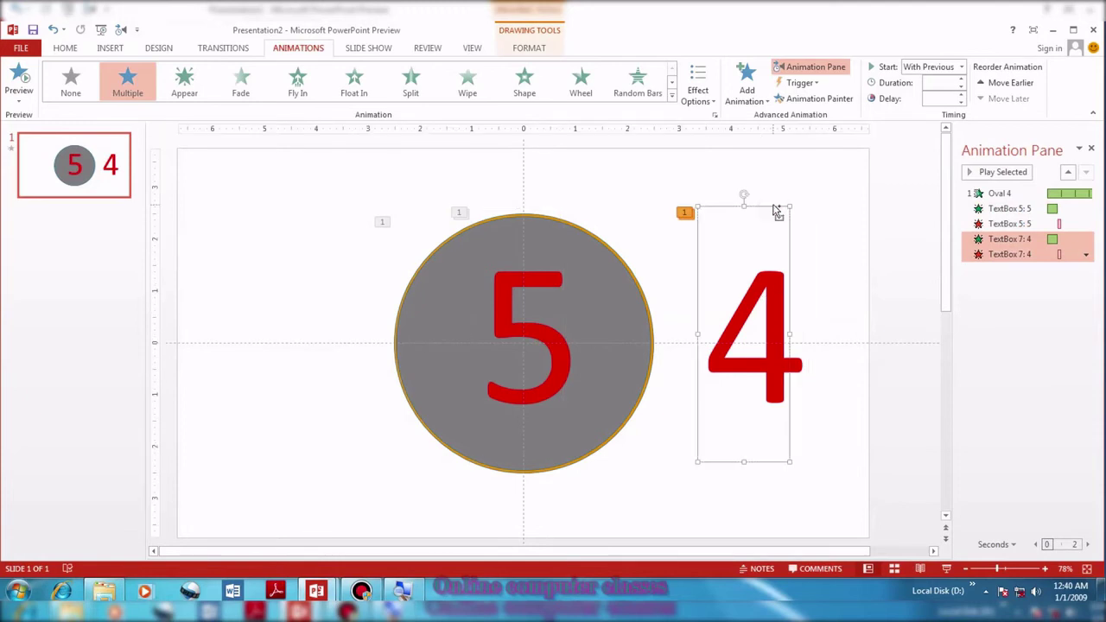
{"action": "key", "text": "ctrl+d"}
{"action": "left_click_drag", "start_coordinate": [776, 217], "coordinate": [824, 234]}
{"action": "left_click", "coordinate": [720, 347]}
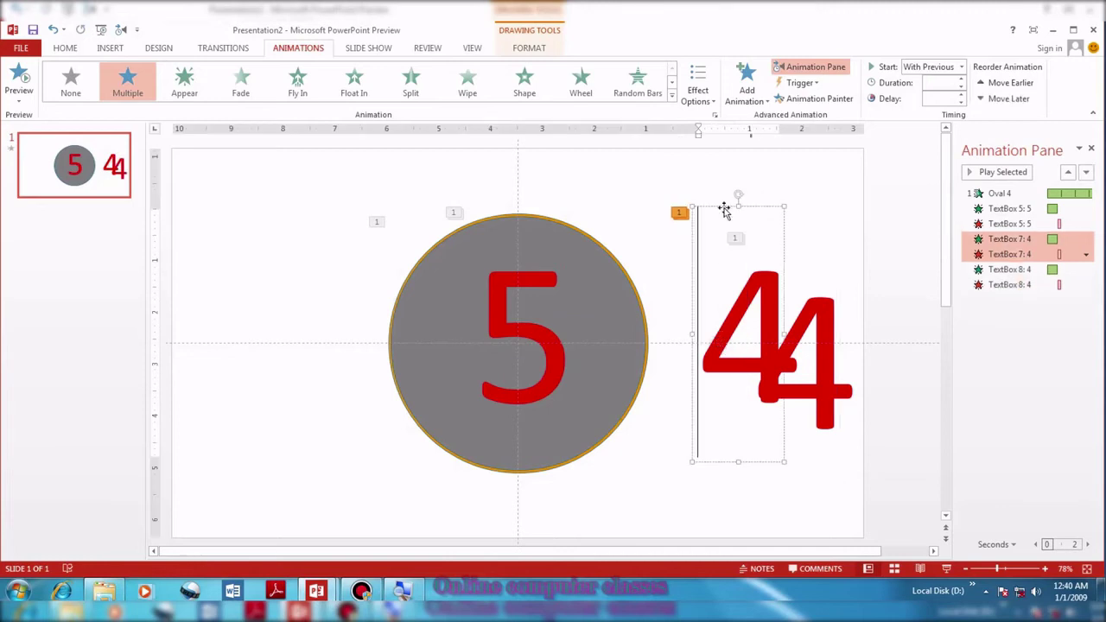
{"action": "left_click_drag", "start_coordinate": [723, 205], "coordinate": [498, 214]}
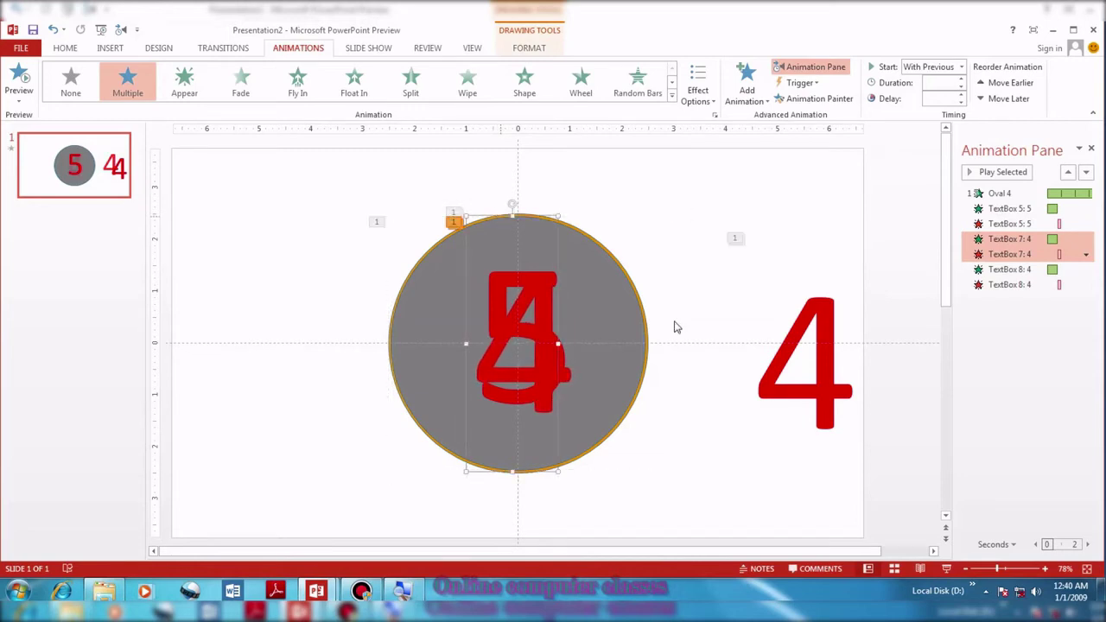
Move the spare number 4 text box closer to the circle and change its text to 3.
{"action": "left_click", "coordinate": [827, 344]}
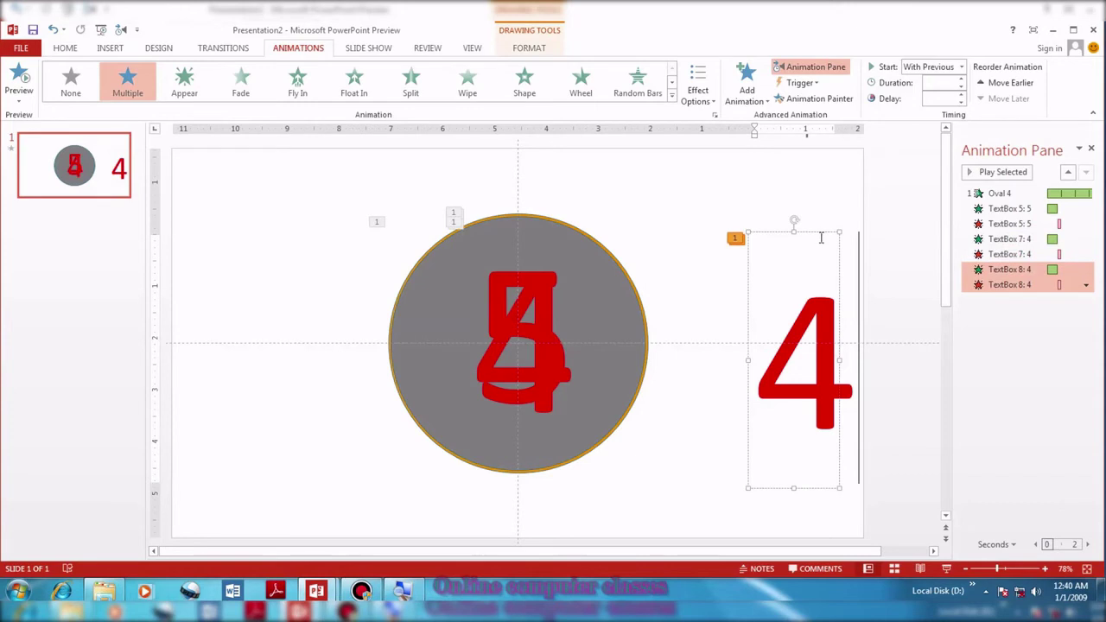
{"action": "left_click", "coordinate": [766, 230]}
{"action": "left_click_drag", "start_coordinate": [840, 372], "coordinate": [791, 372]}
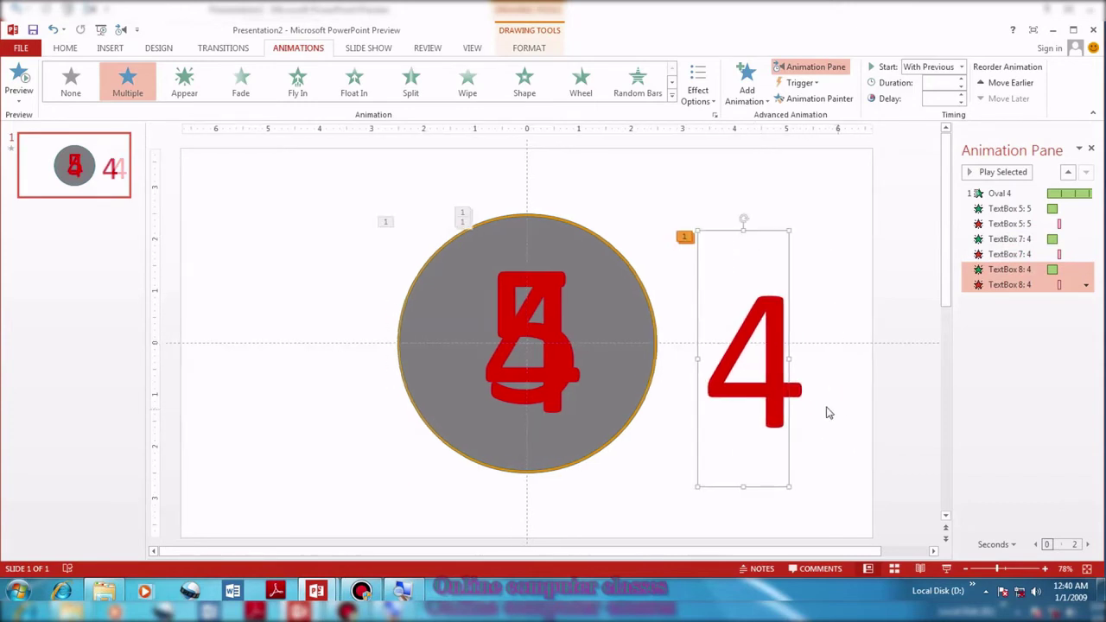
{"action": "left_click", "coordinate": [785, 373]}
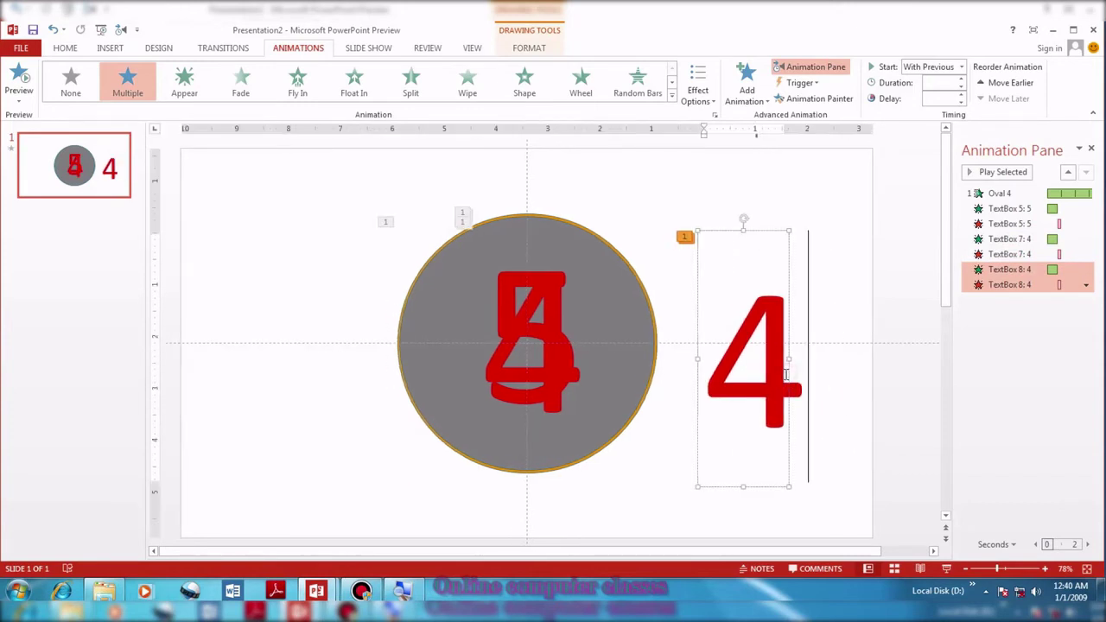
{"action": "key", "text": "BackSpace"}
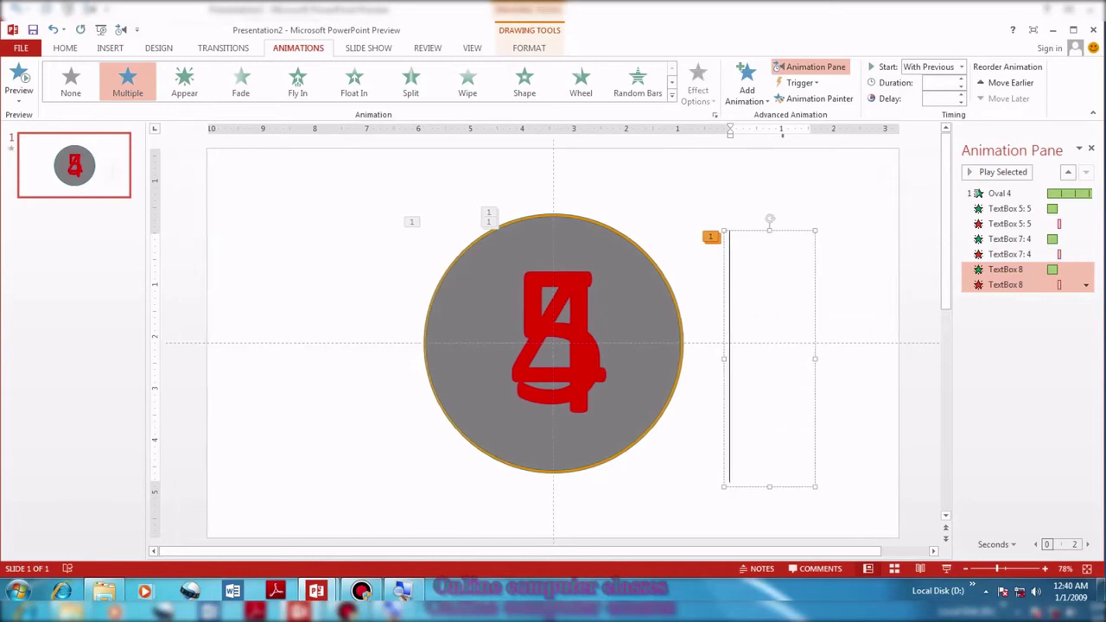
{"action": "type", "text": "3"}
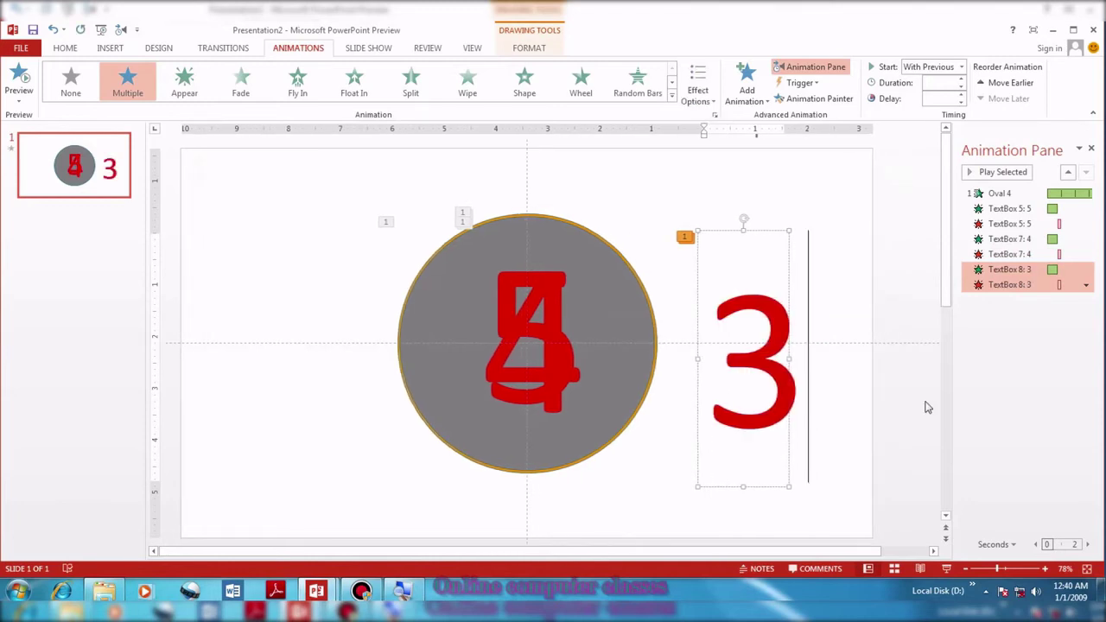
Duplicate the number 3 text box, offset the copy, and move the original 3 over the numbers in the circle.
{"action": "left_click", "coordinate": [759, 230]}
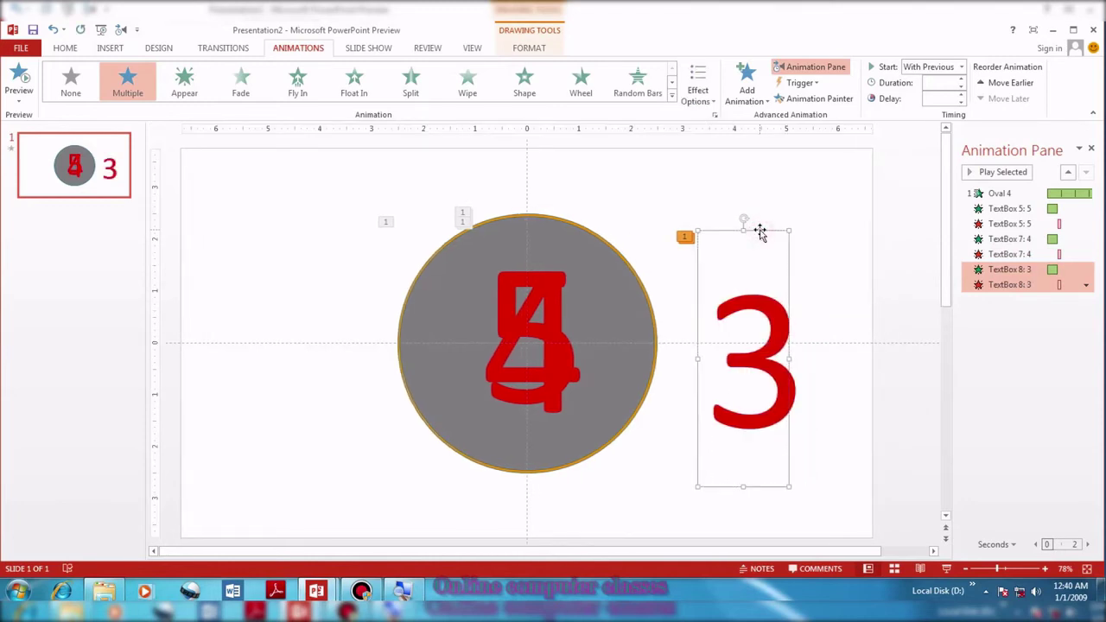
{"action": "key", "text": "ctrl+d"}
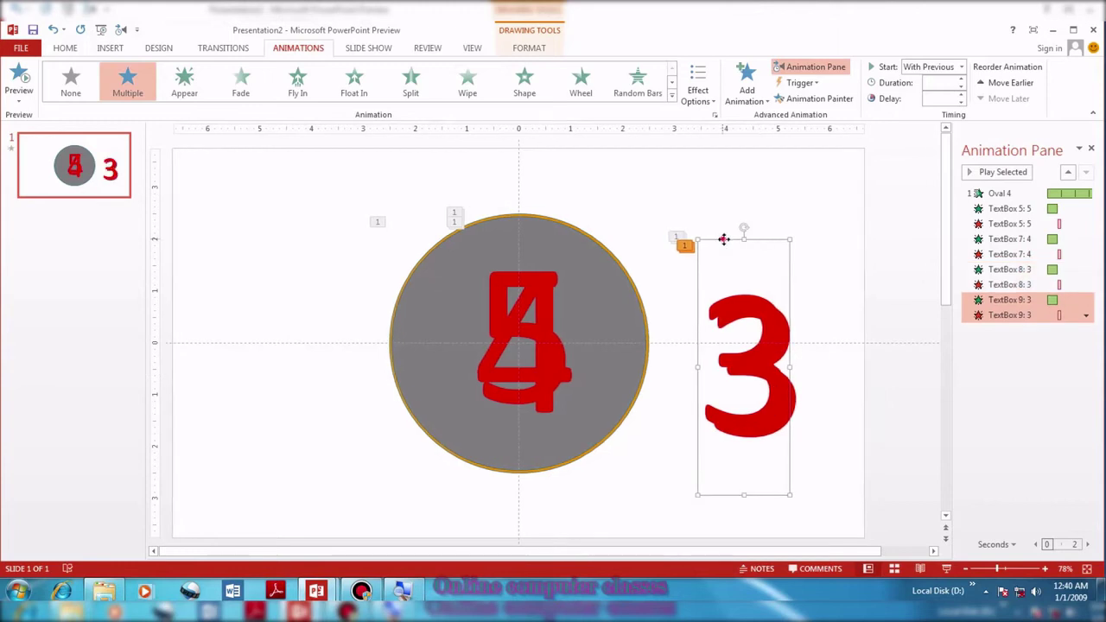
{"action": "left_click_drag", "start_coordinate": [724, 239], "coordinate": [772, 257]}
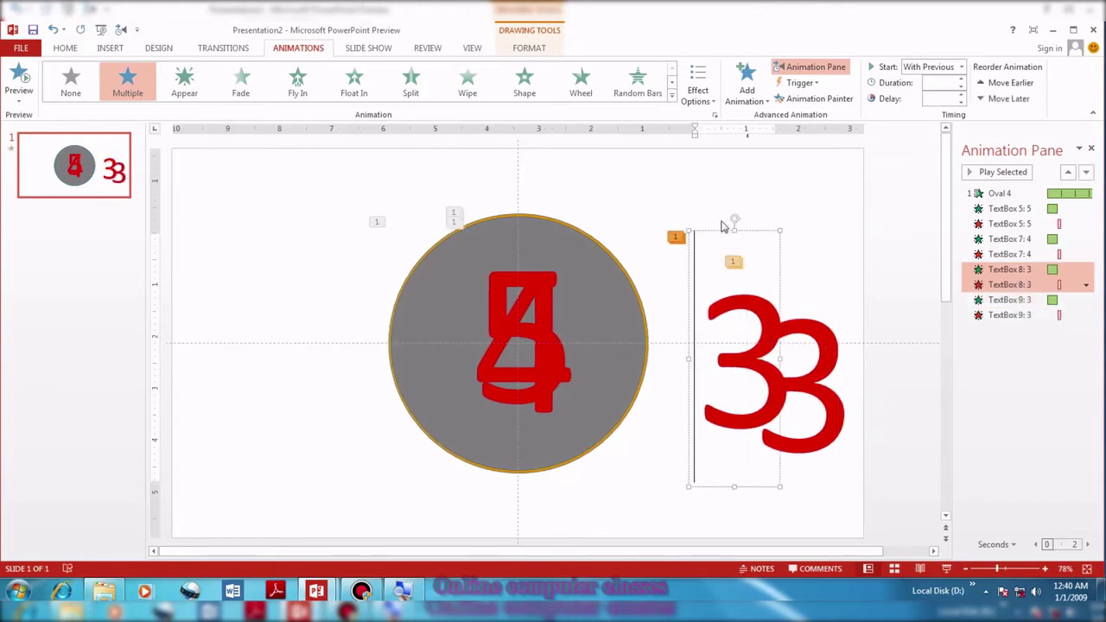
{"action": "left_click_drag", "start_coordinate": [723, 227], "coordinate": [500, 209]}
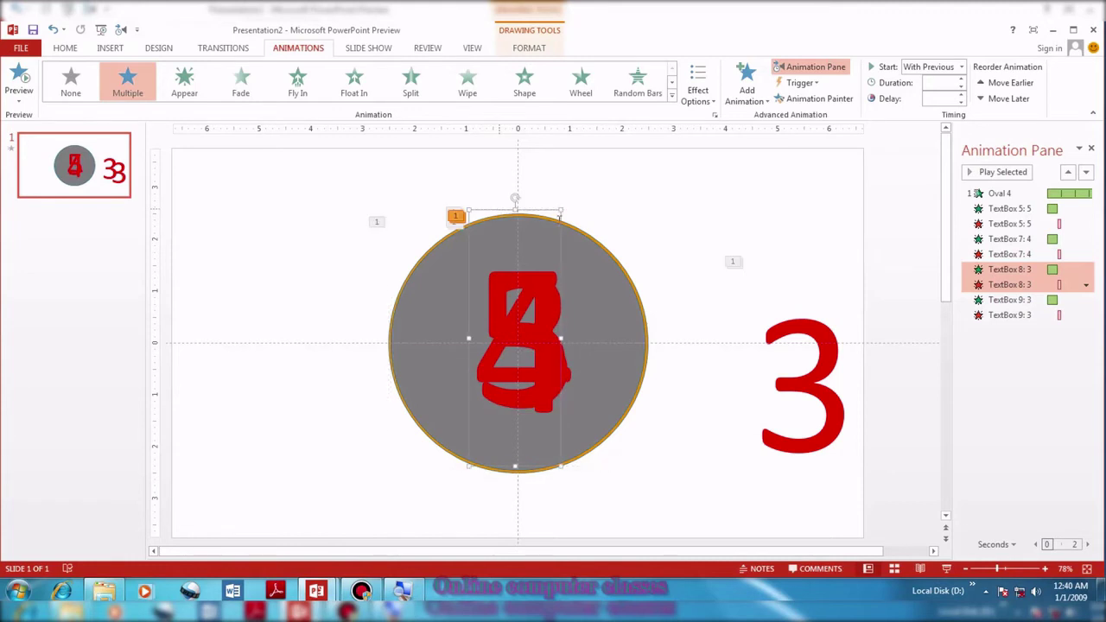
Change the spare number 3 text box to 2 and move it closer to the circle.
{"action": "left_click", "coordinate": [827, 337]}
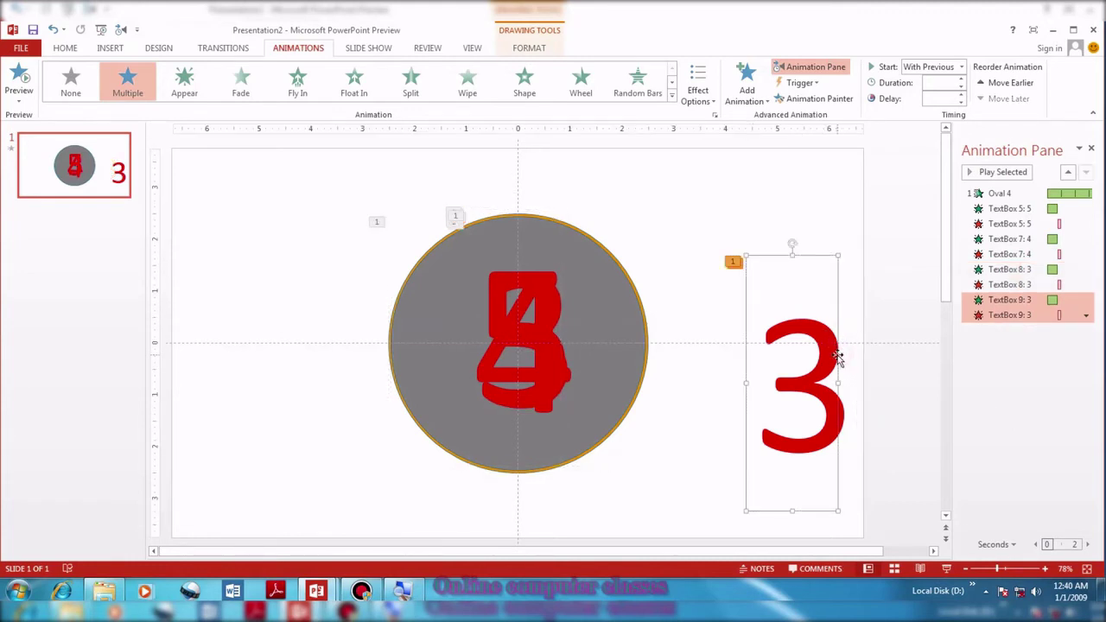
{"action": "key", "text": "BackSpace"}
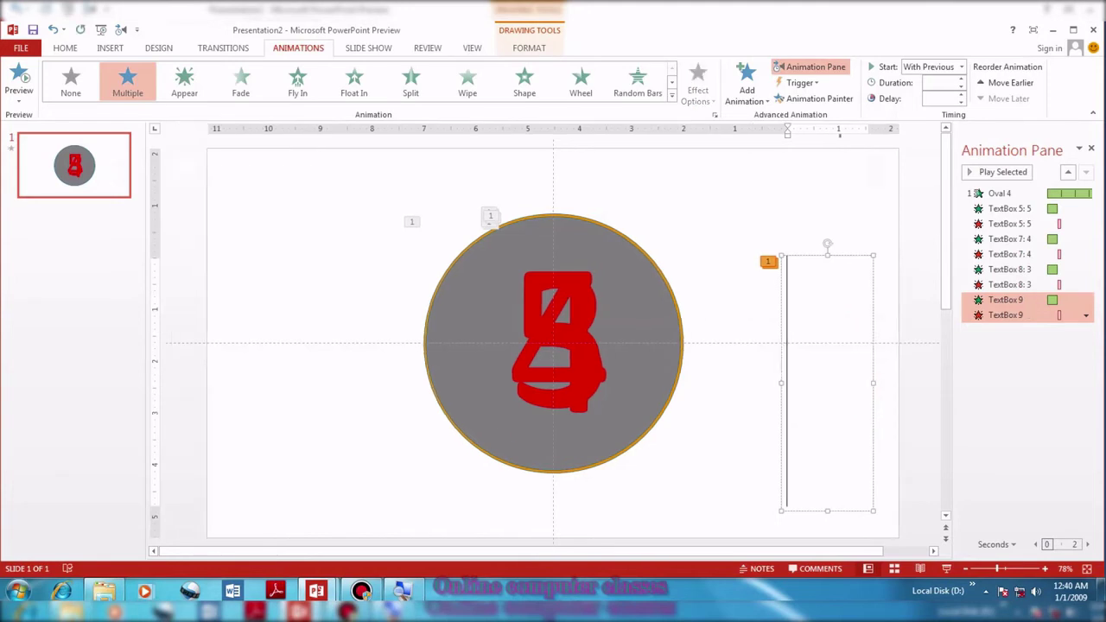
{"action": "type", "text": "2"}
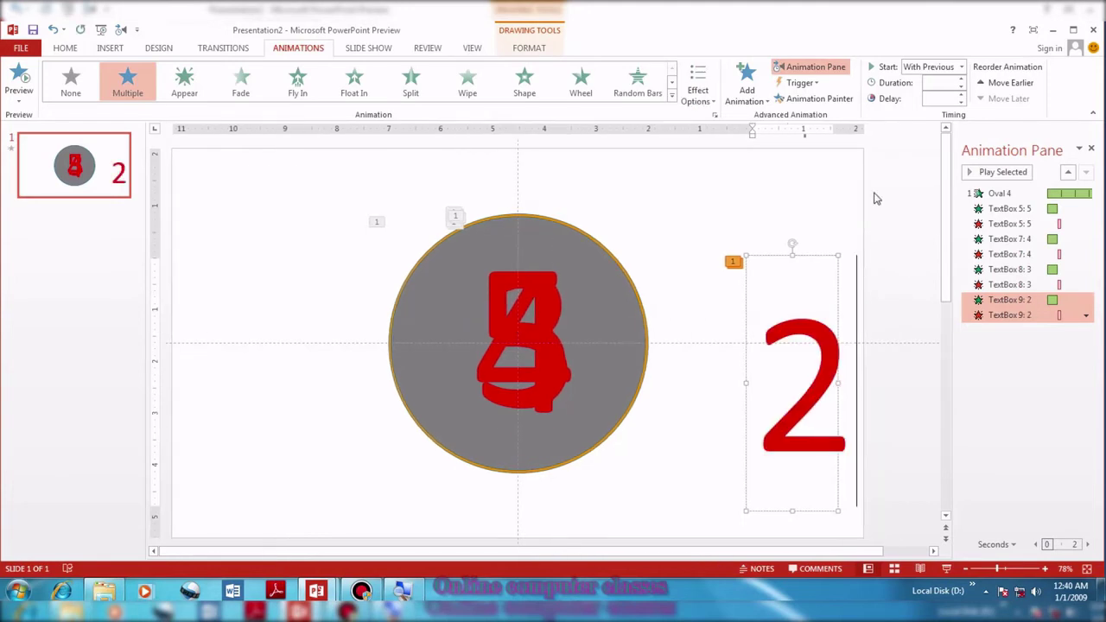
{"action": "left_click_drag", "start_coordinate": [819, 255], "coordinate": [760, 222]}
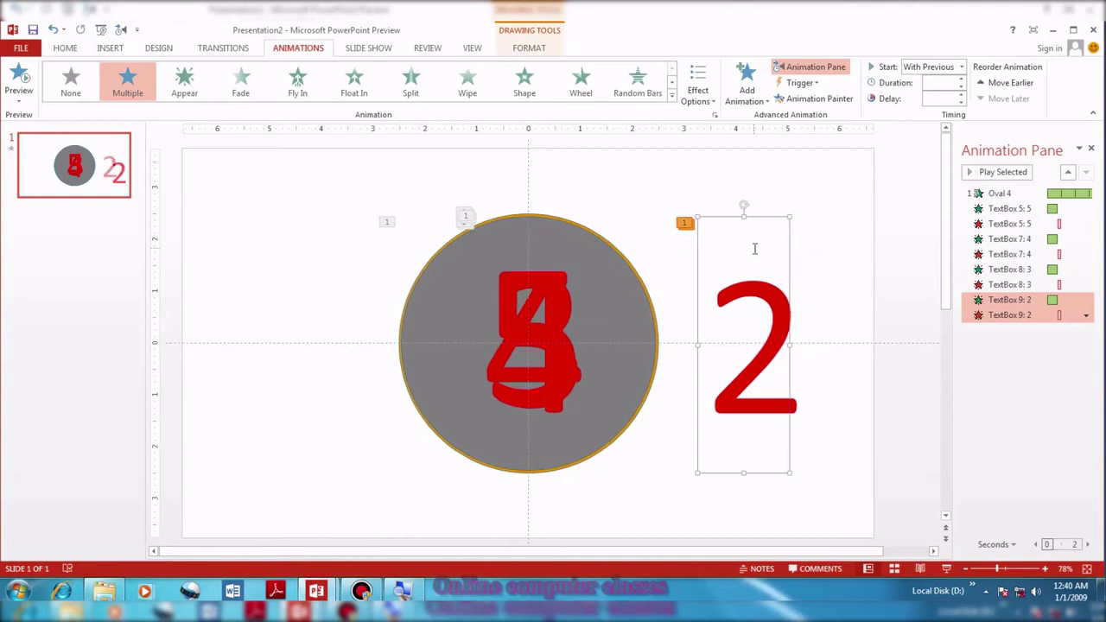
Duplicate the number 2 text box, offset the copy, and move the original 2 onto the stacked numbers in the circle.
{"action": "key", "text": "ctrl+d"}
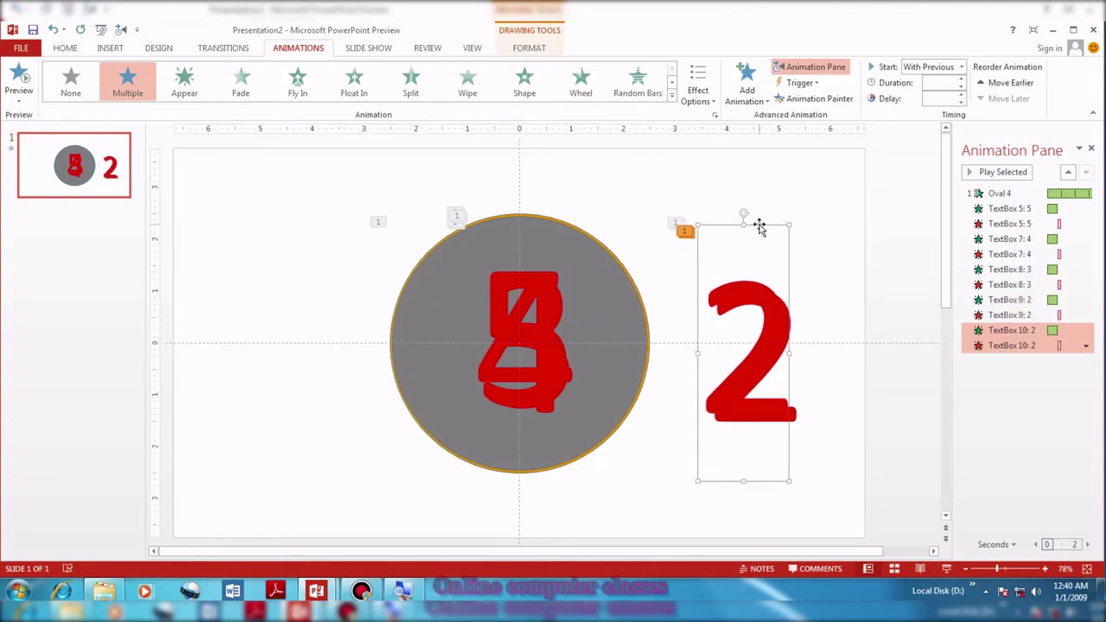
{"action": "left_click_drag", "start_coordinate": [759, 226], "coordinate": [785, 231]}
{"action": "left_click", "coordinate": [713, 300]}
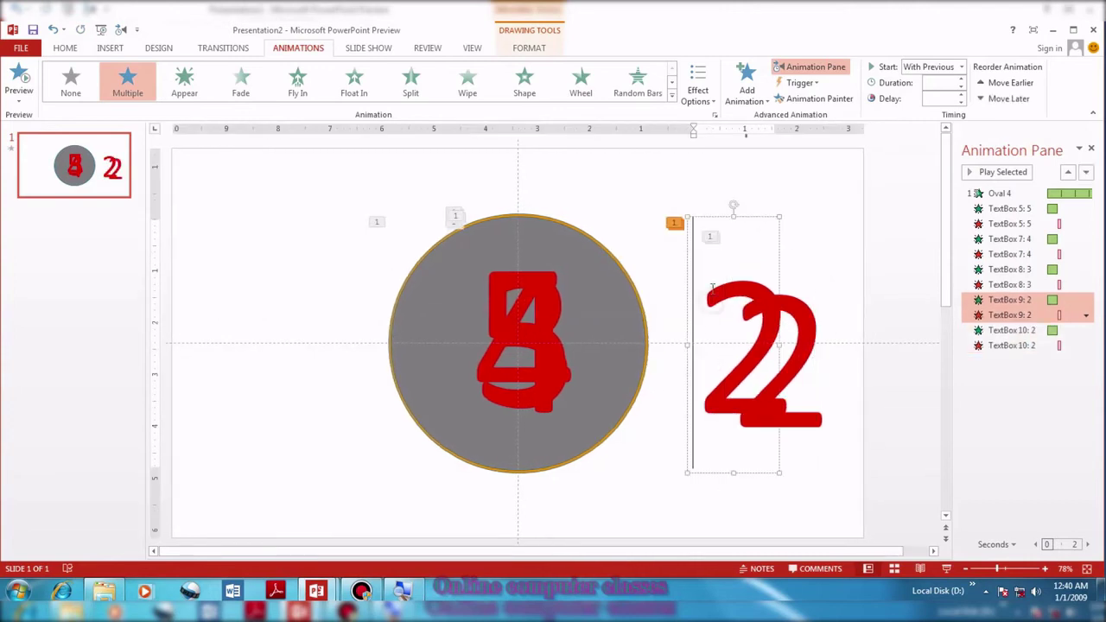
{"action": "left_click_drag", "start_coordinate": [712, 213], "coordinate": [493, 210]}
Change the spare number 2 text box to 1 and move it onto the stacked numbers in the circle.
{"action": "left_click", "coordinate": [780, 303]}
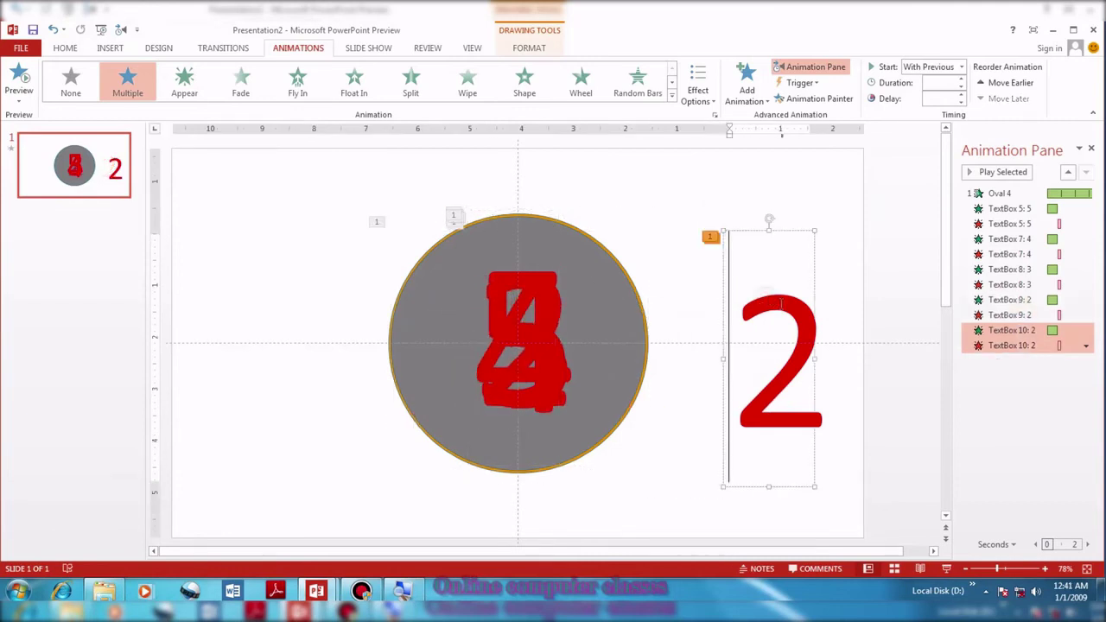
{"action": "key", "text": "End"}
{"action": "key", "text": "BackSpace"}
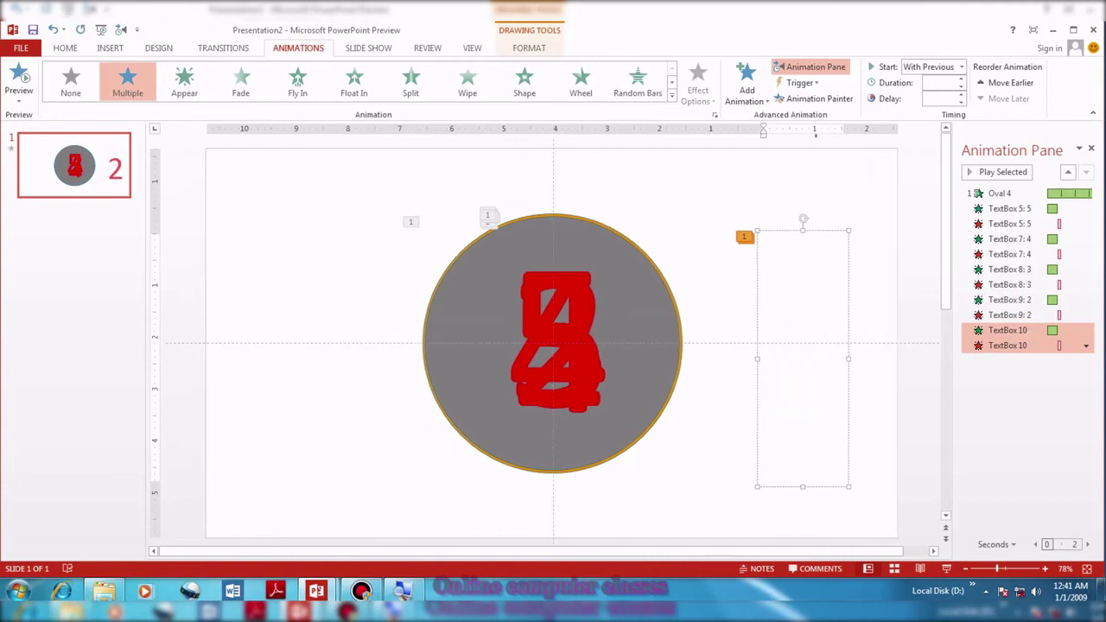
{"action": "type", "text": "1"}
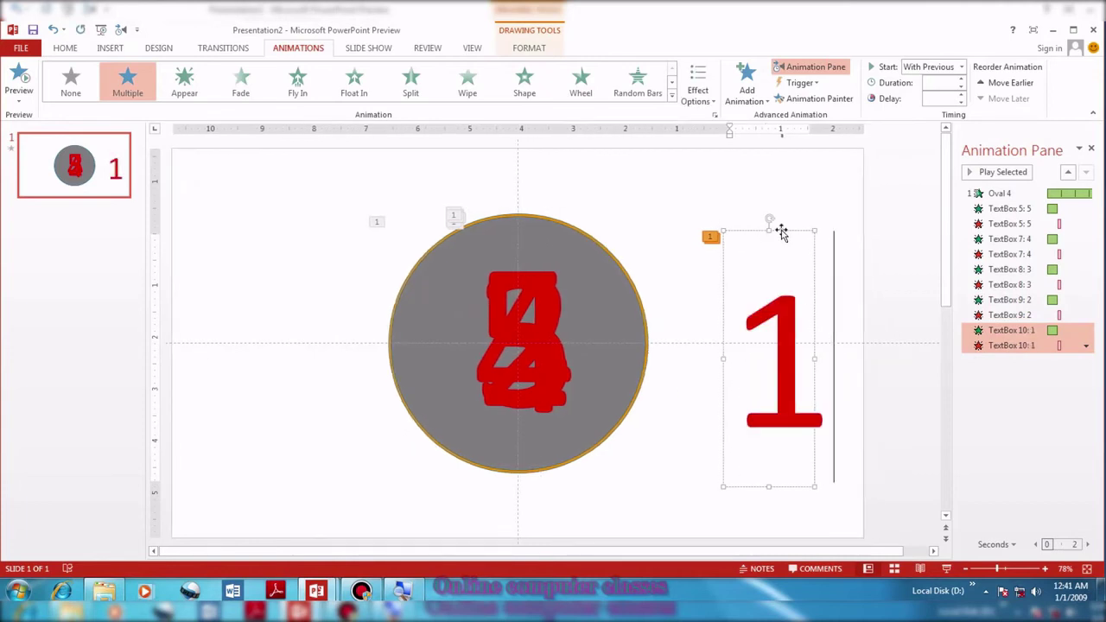
{"action": "mouse_move", "coordinate": [781, 232]}
{"action": "left_mouse_down"}
{"action": "mouse_move", "coordinate": [546, 220]}
{"action": "mouse_move", "coordinate": [530, 205]}
{"action": "left_mouse_up"}
{"action": "left_click", "coordinate": [807, 254]}
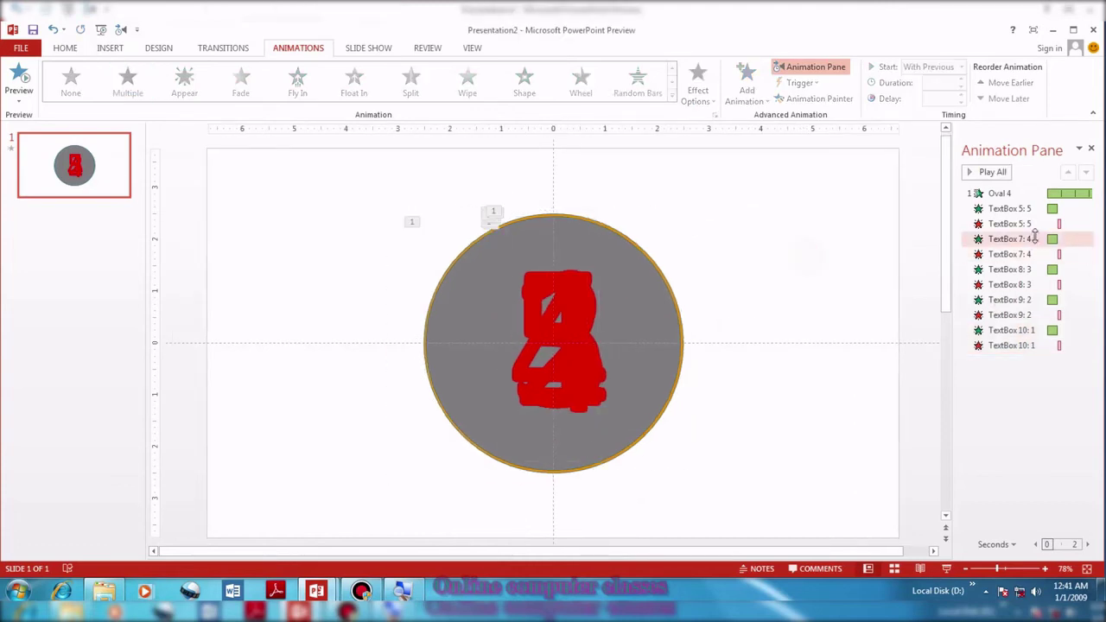
Set the Fade entrance animations of the numbers 4 and 3 to start after the previous animation.
{"action": "left_click", "coordinate": [1002, 193]}
{"action": "left_click", "coordinate": [992, 172]}
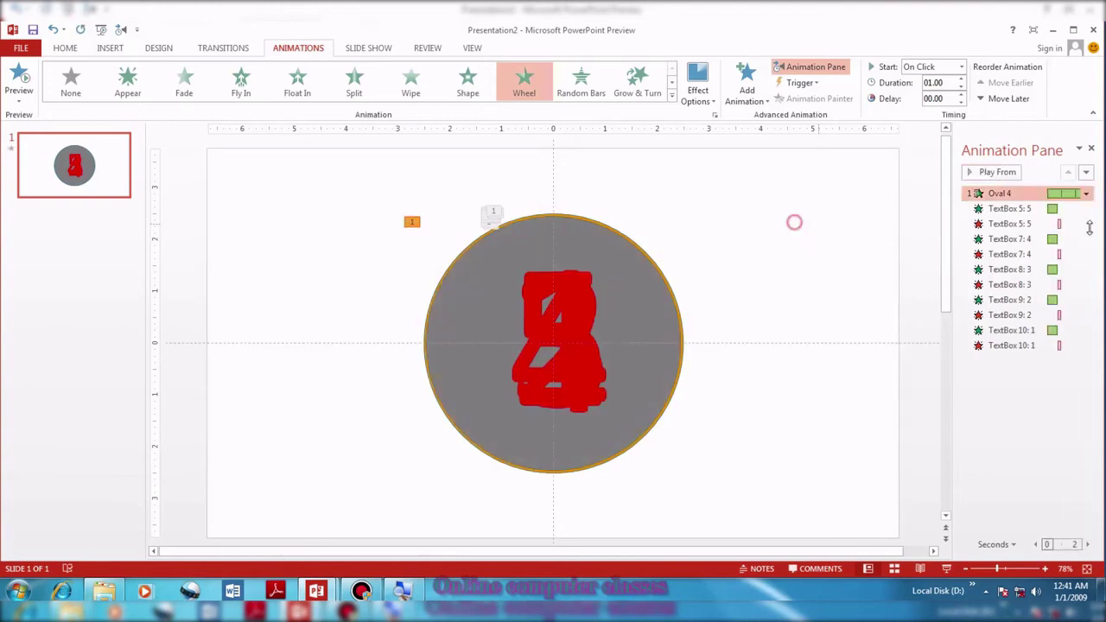
{"action": "left_click", "coordinate": [1030, 210]}
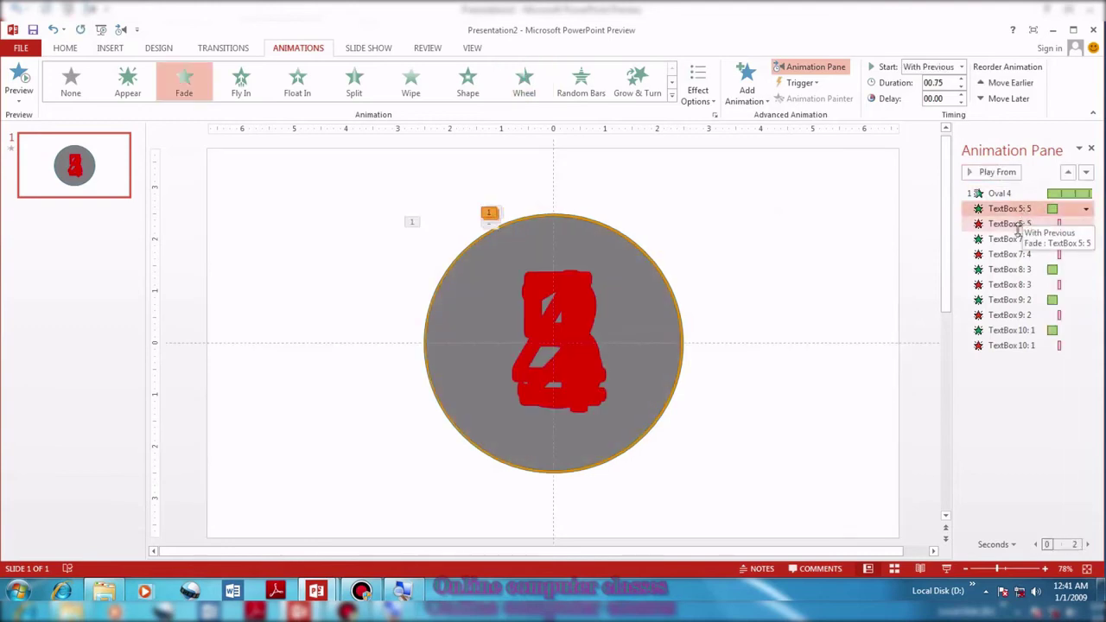
{"action": "right_click", "coordinate": [1013, 242]}
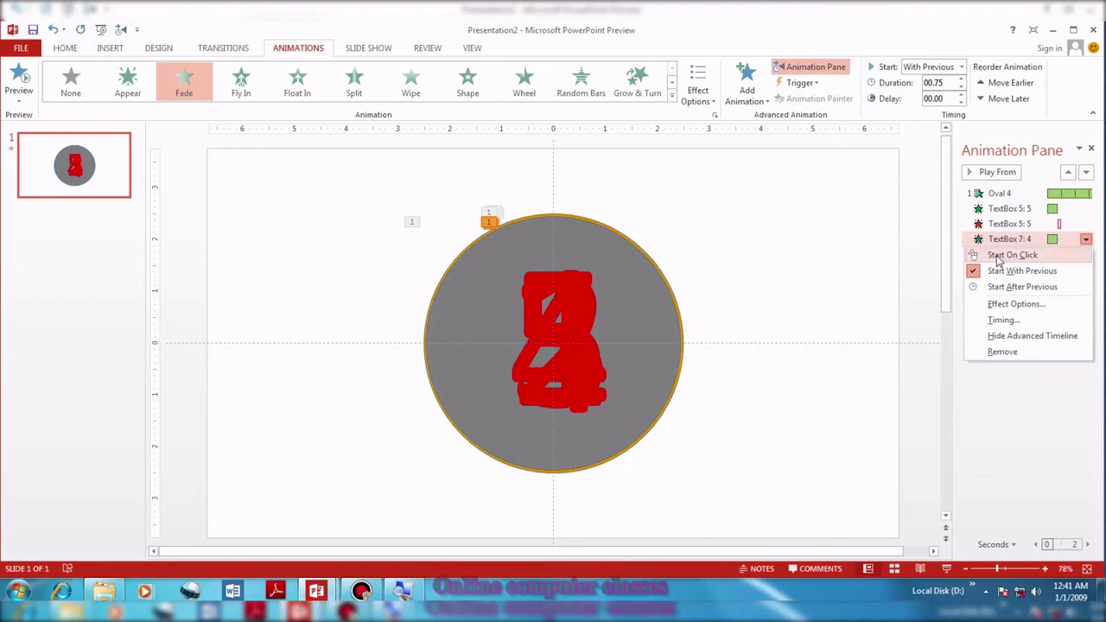
{"action": "left_click", "coordinate": [1002, 286]}
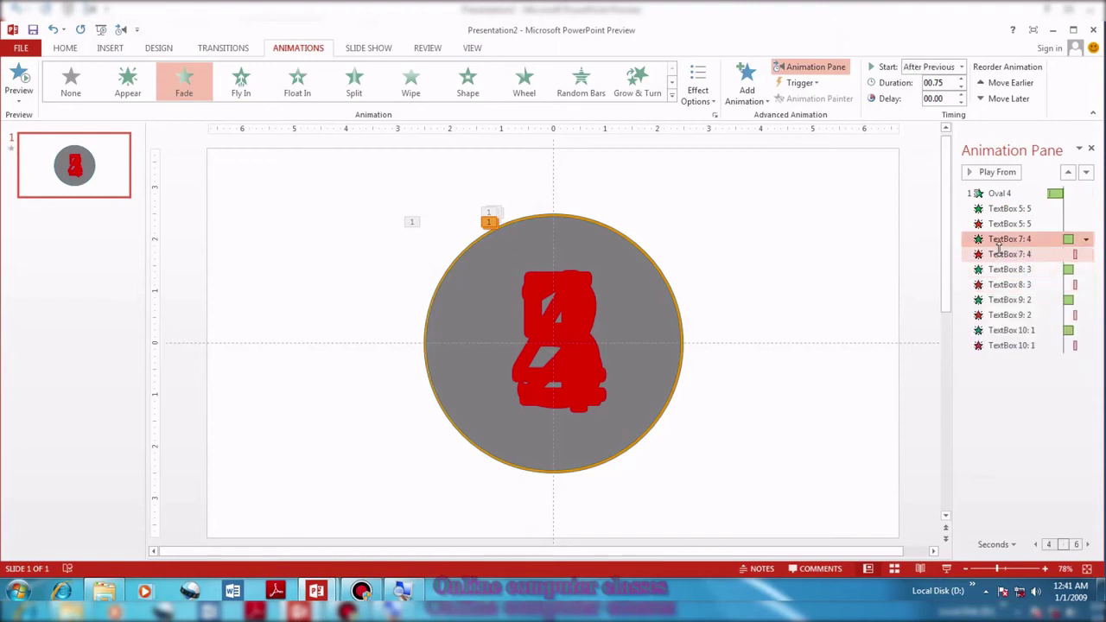
{"action": "right_click", "coordinate": [1002, 269]}
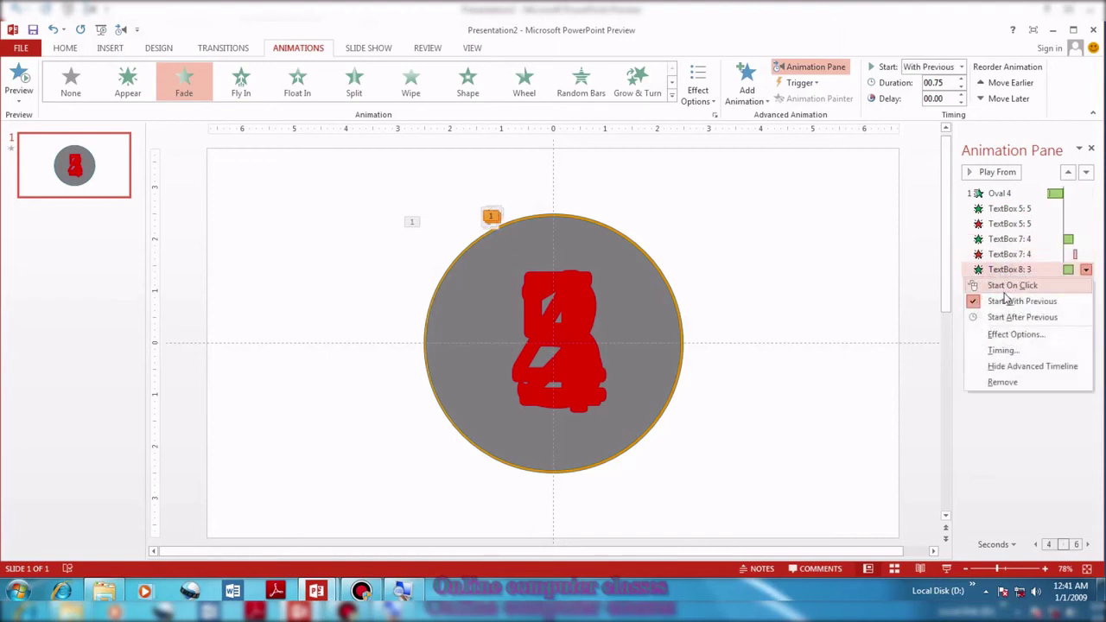
{"action": "left_click", "coordinate": [1013, 316]}
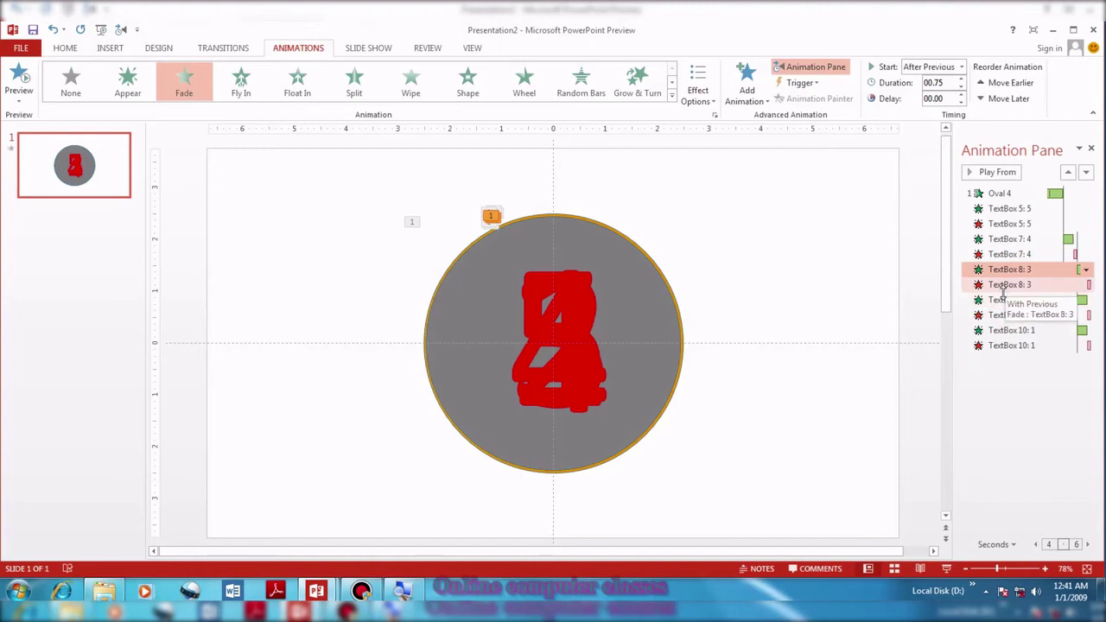
Set the Fade entrance animations of the numbers 2 and 1 to start after the previous animation, and play the sequence from the circle.
{"action": "right_click", "coordinate": [1007, 300]}
{"action": "left_click", "coordinate": [1015, 347]}
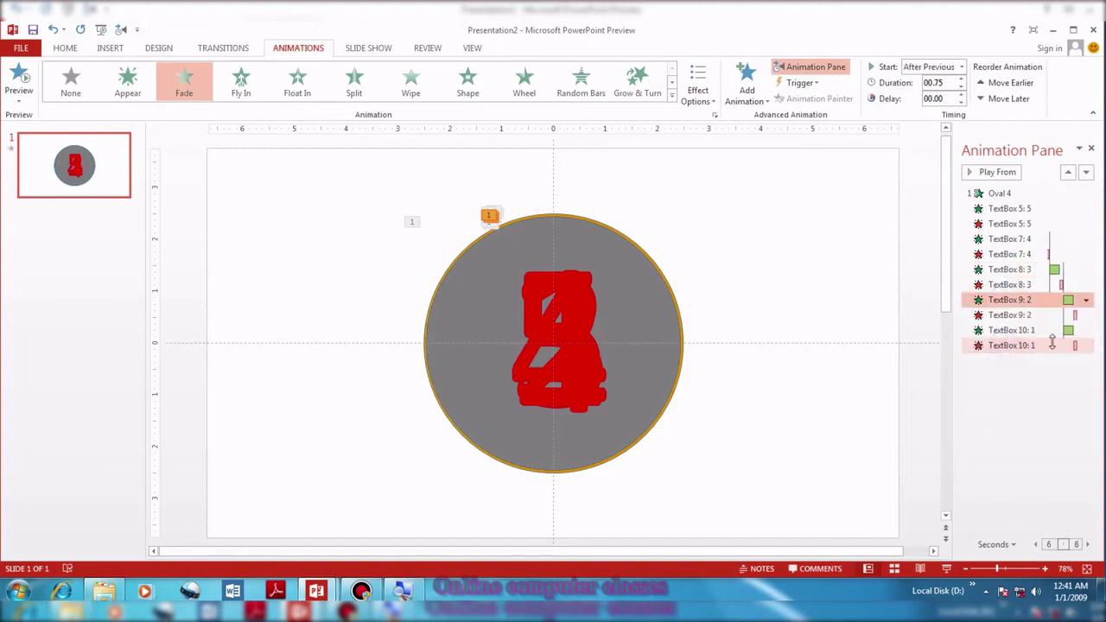
{"action": "right_click", "coordinate": [1011, 330]}
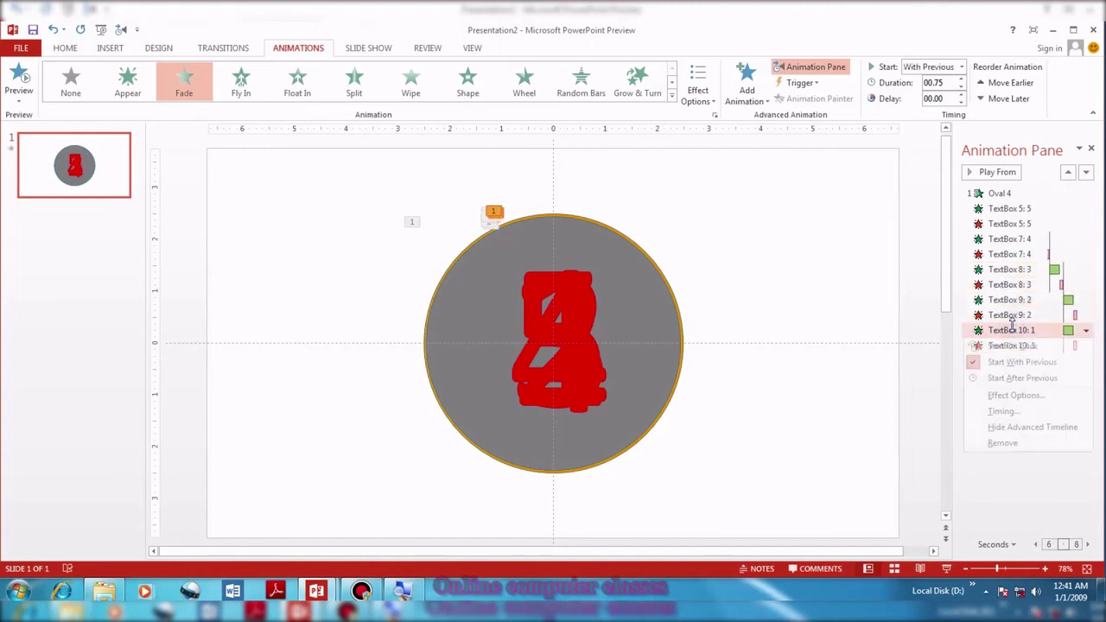
{"action": "left_click", "coordinate": [1019, 378]}
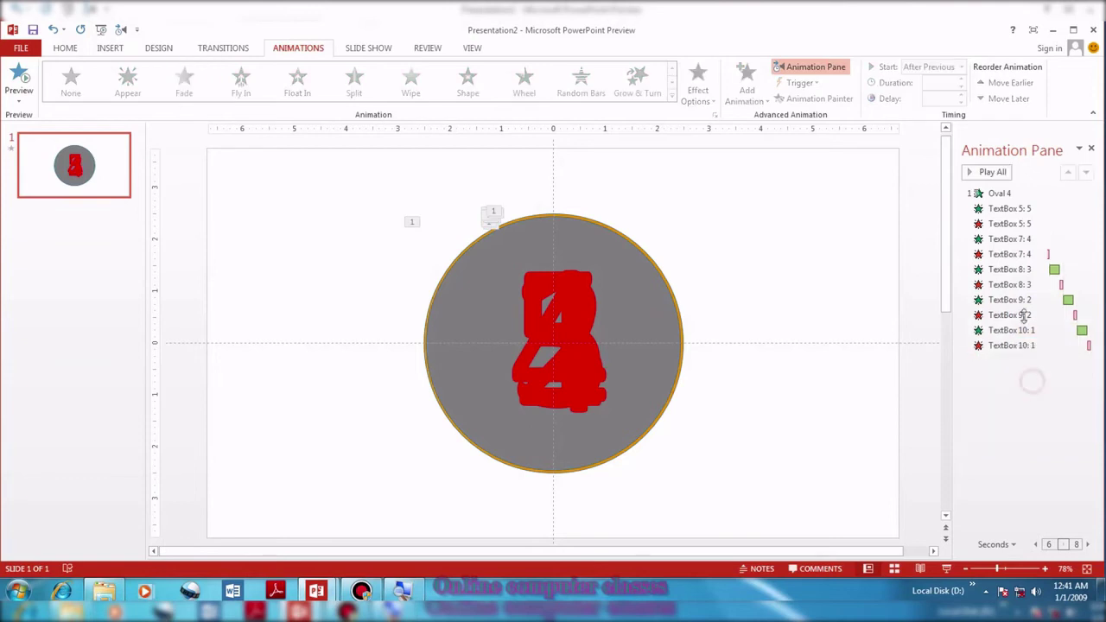
{"action": "left_click", "coordinate": [1000, 195]}
{"action": "left_click", "coordinate": [990, 173]}
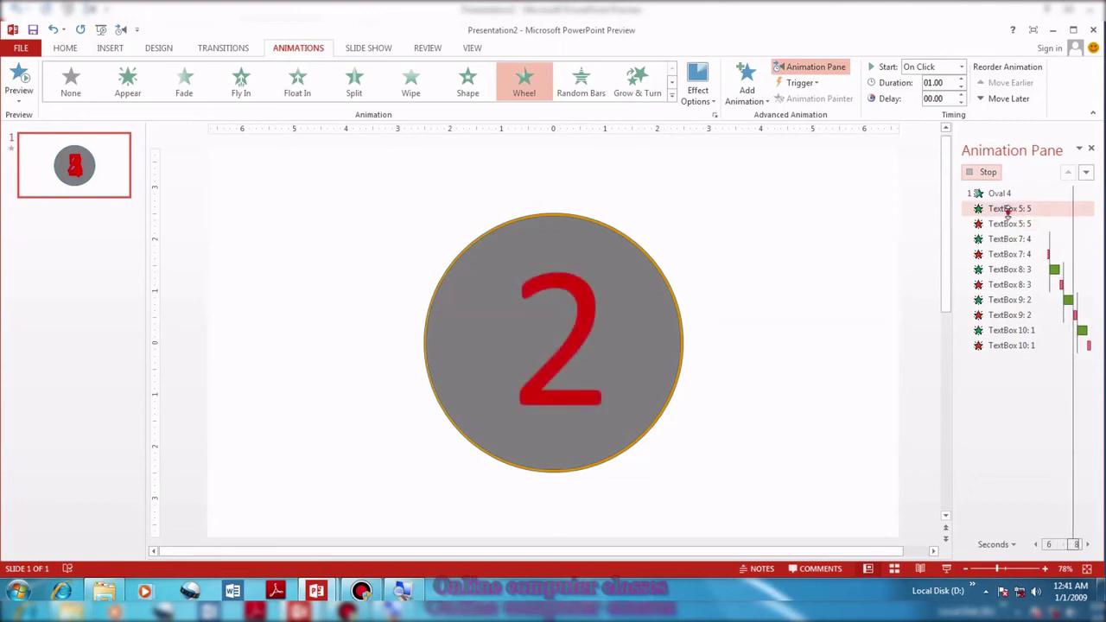
Set the delay of the number 4's Fade entrance to 1.00 second and increase its Fade exit delay by the same amount.
{"action": "left_click", "coordinate": [1005, 237]}
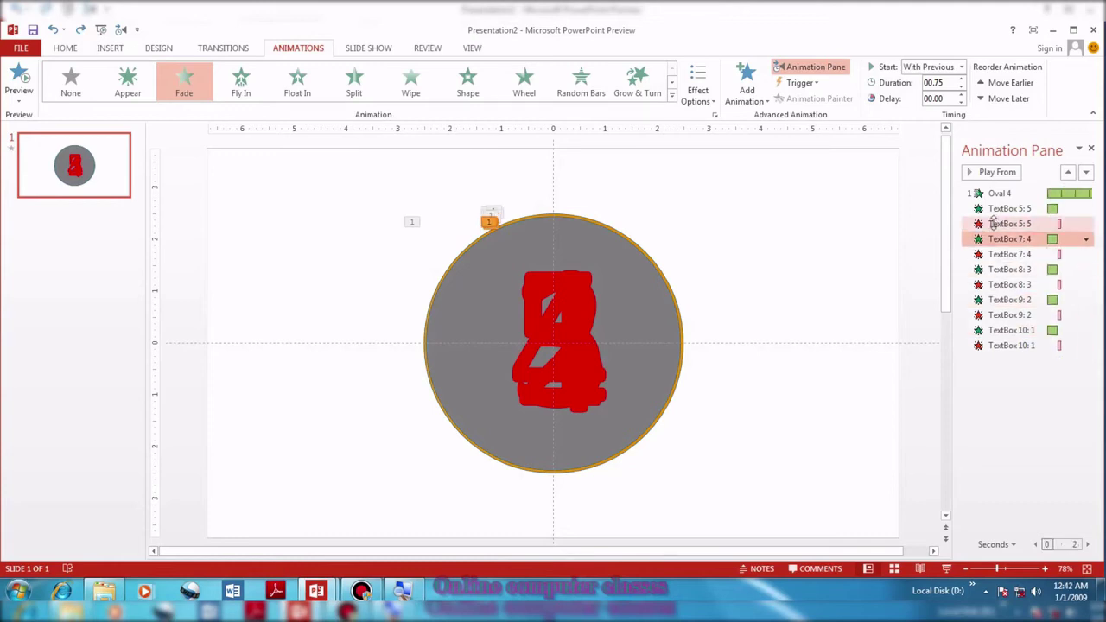
{"action": "left_click", "coordinate": [1002, 238]}
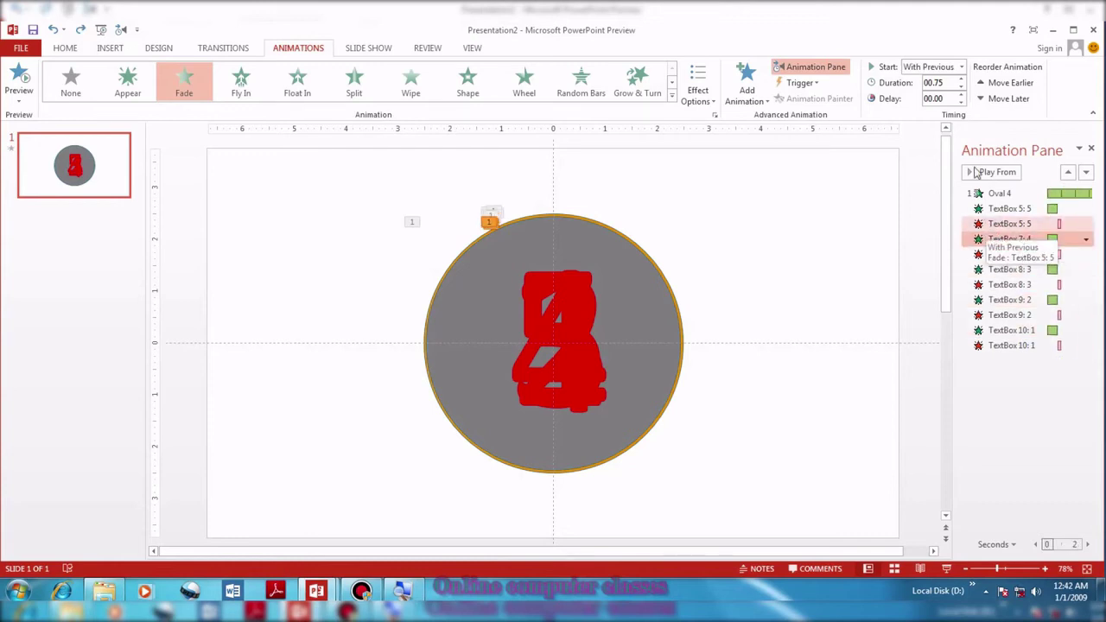
{"action": "left_click", "coordinate": [961, 95]}
{"action": "left_click", "coordinate": [962, 95]}
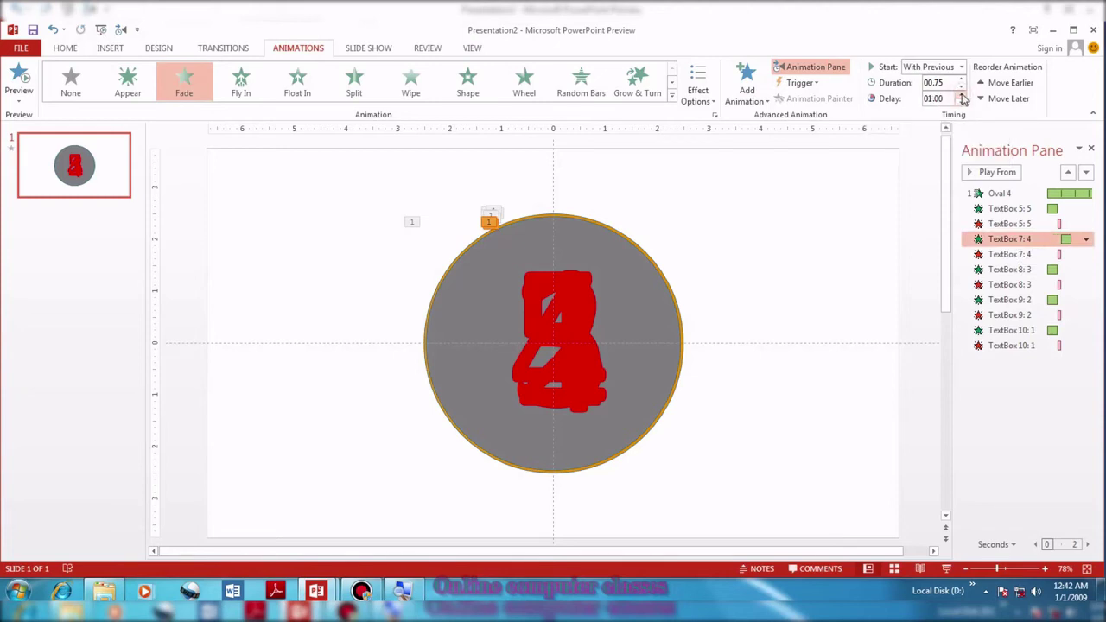
{"action": "left_click", "coordinate": [990, 254]}
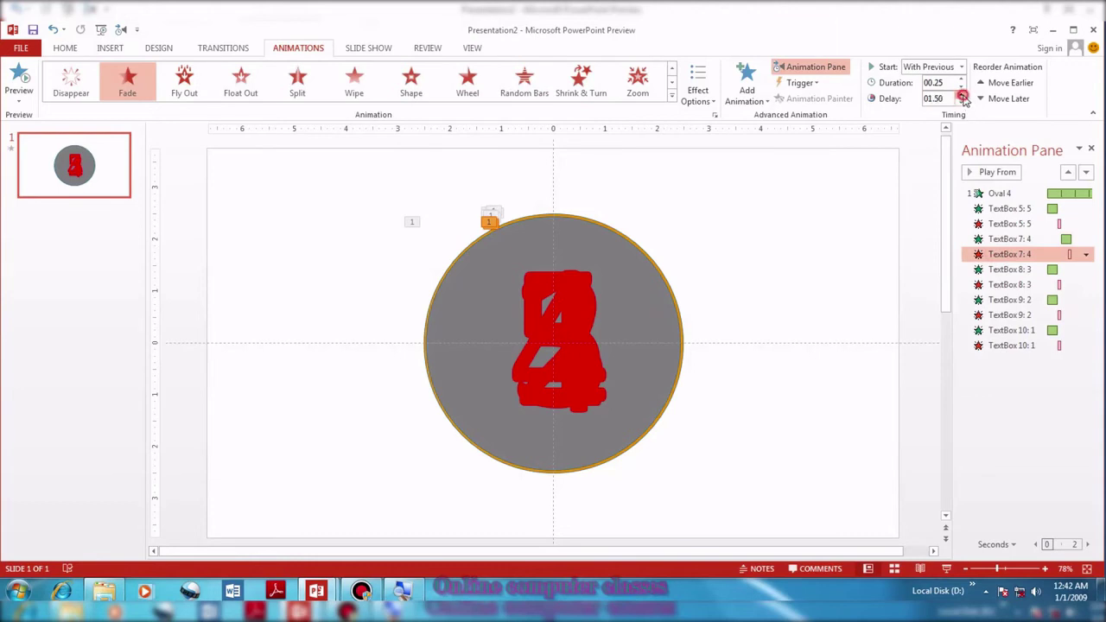
Set the delay of the number 3's Fade entrance to 2.00 seconds and increase its Fade exit delay by the same amount.
{"action": "left_click", "coordinate": [985, 269]}
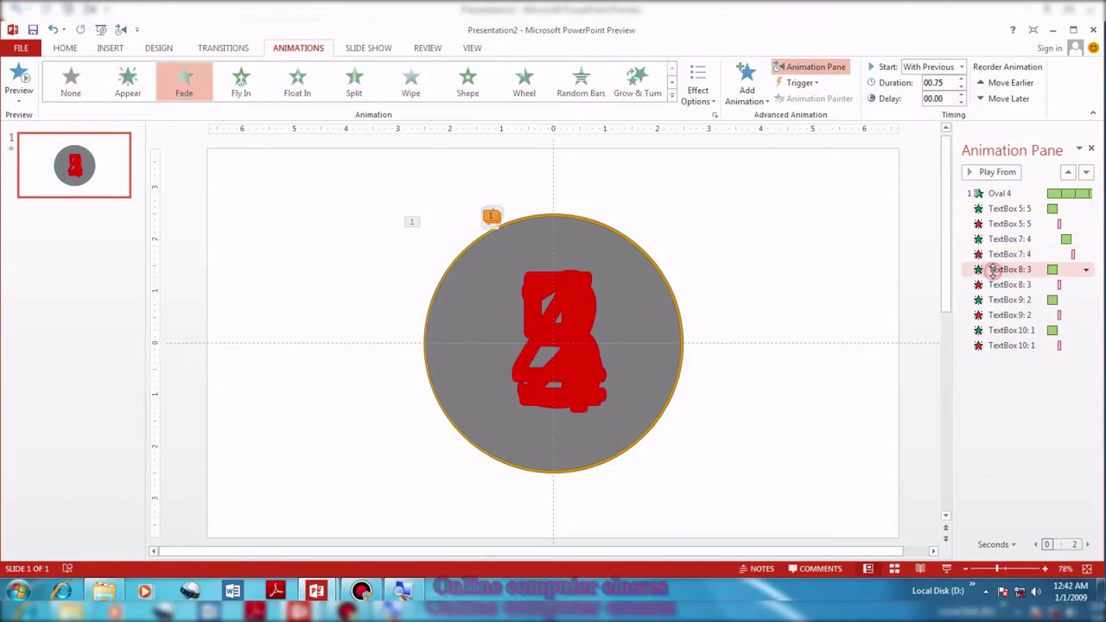
{"action": "left_click", "coordinate": [962, 94]}
{"action": "left_click", "coordinate": [962, 94]}
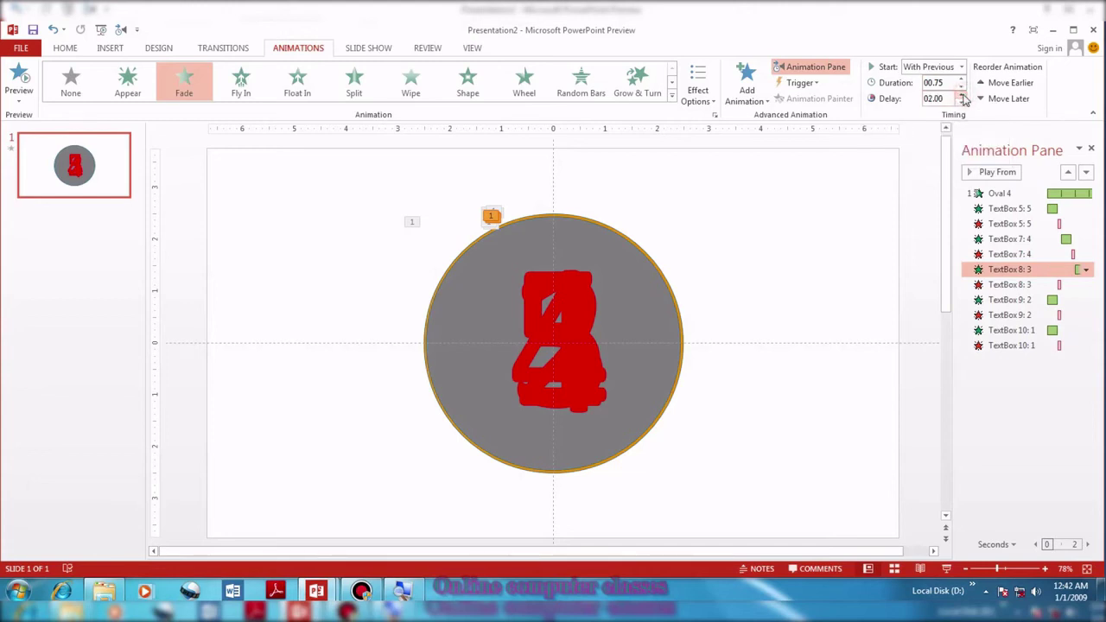
{"action": "left_click", "coordinate": [989, 284]}
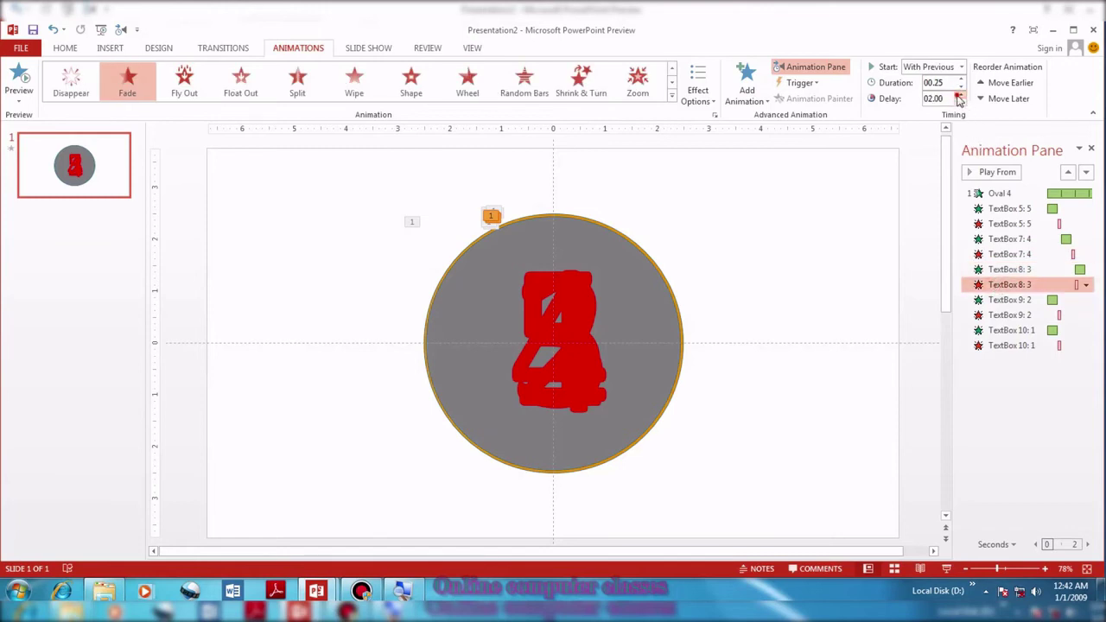
{"action": "left_click", "coordinate": [957, 96]}
{"action": "left_click", "coordinate": [958, 96]}
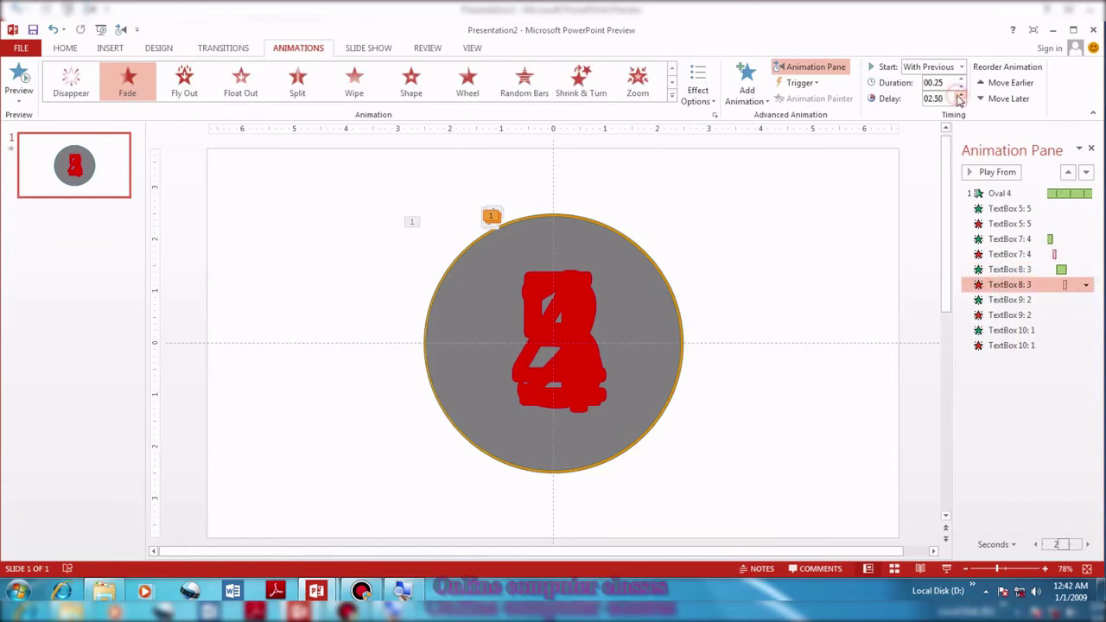
Delay the number 2's Fade entrance one second more than the number 3's, and set its Fade exit delay to 3.75 seconds.
{"action": "left_click", "coordinate": [985, 300]}
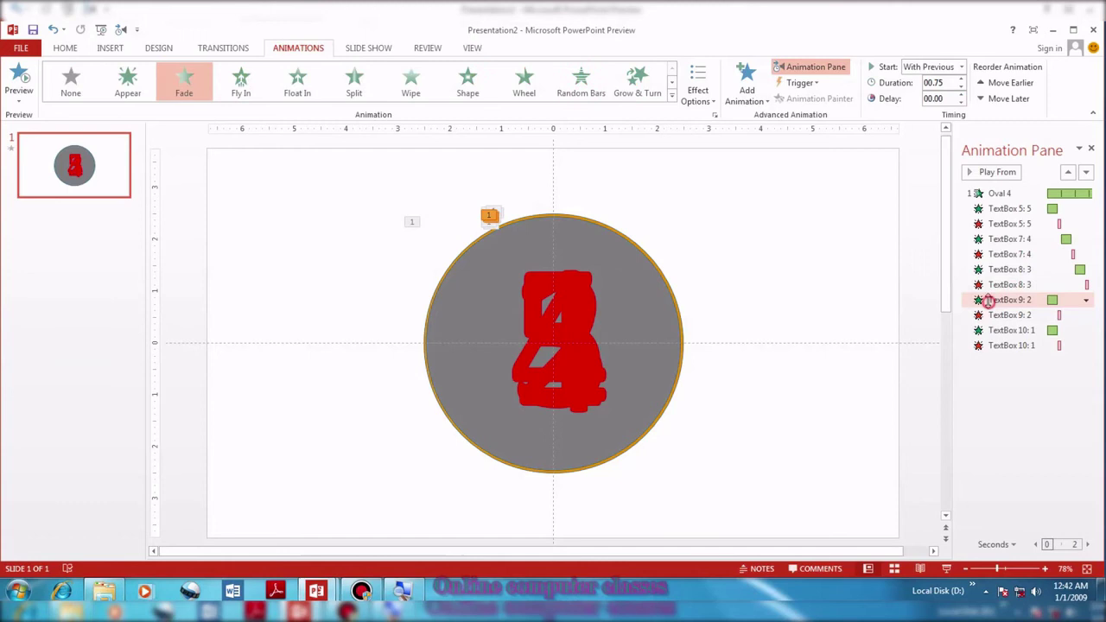
{"action": "left_click", "coordinate": [959, 95]}
{"action": "left_click", "coordinate": [959, 95]}
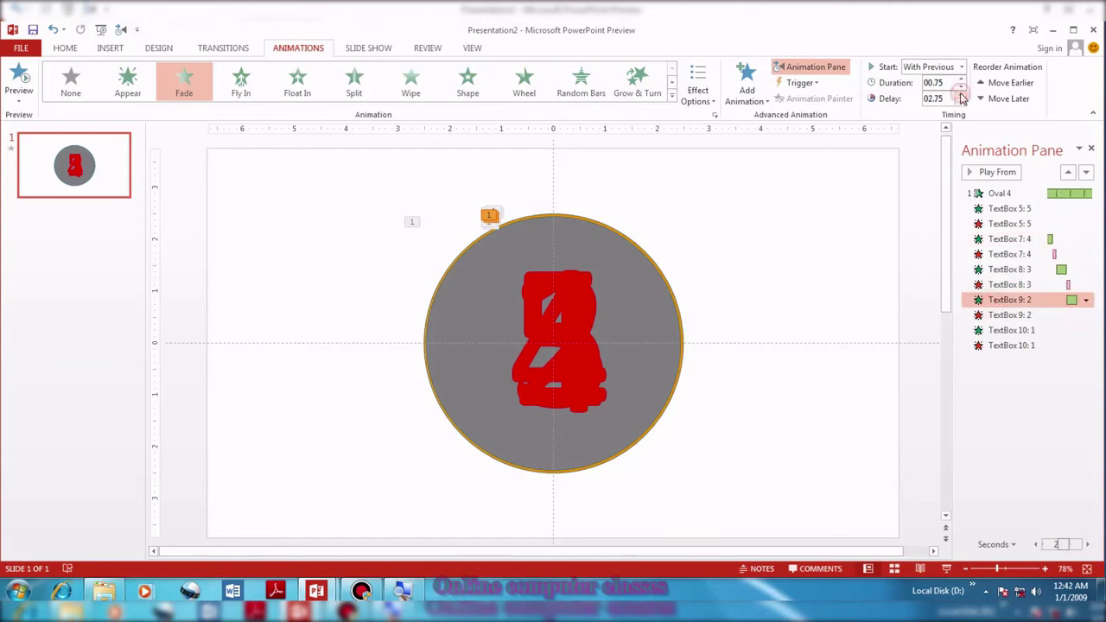
{"action": "left_click", "coordinate": [985, 315]}
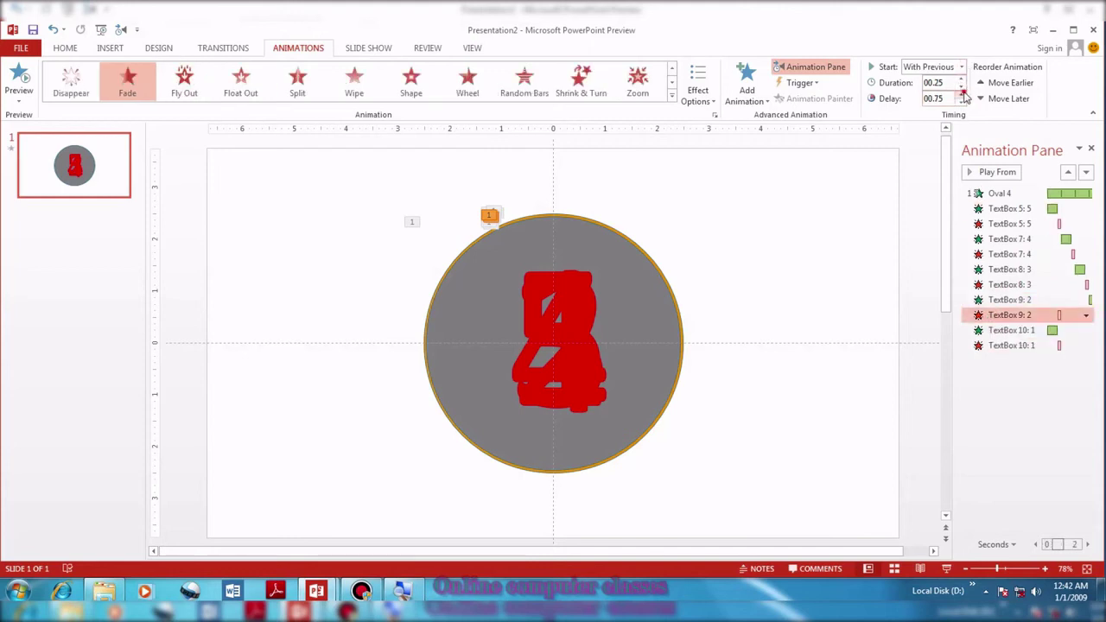
{"action": "left_click", "coordinate": [962, 94]}
{"action": "left_click", "coordinate": [961, 94]}
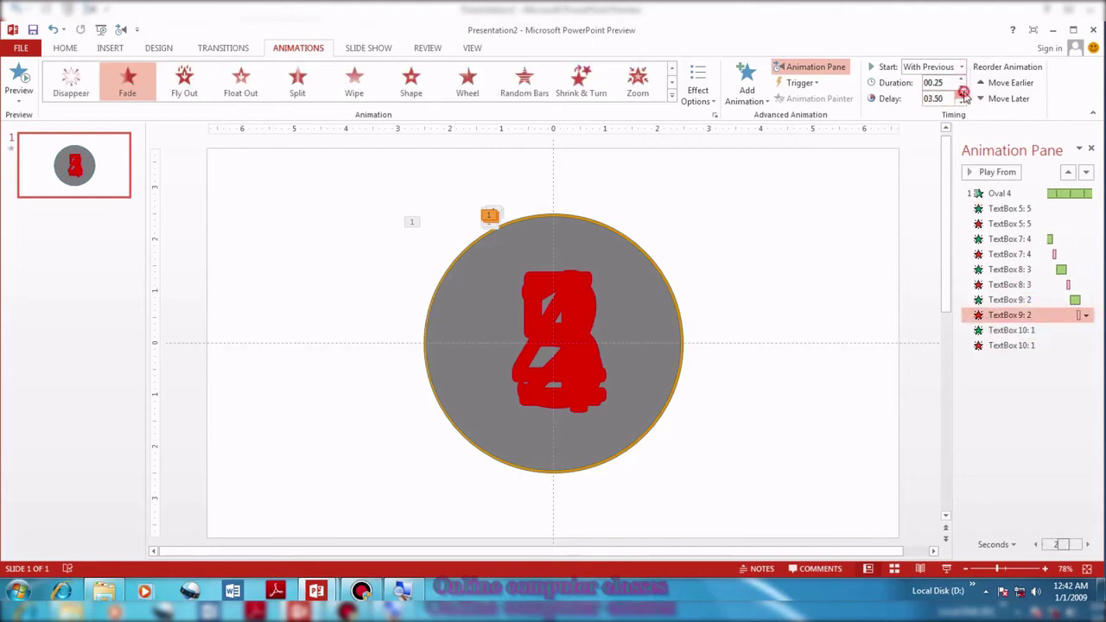
{"action": "left_click", "coordinate": [962, 94]}
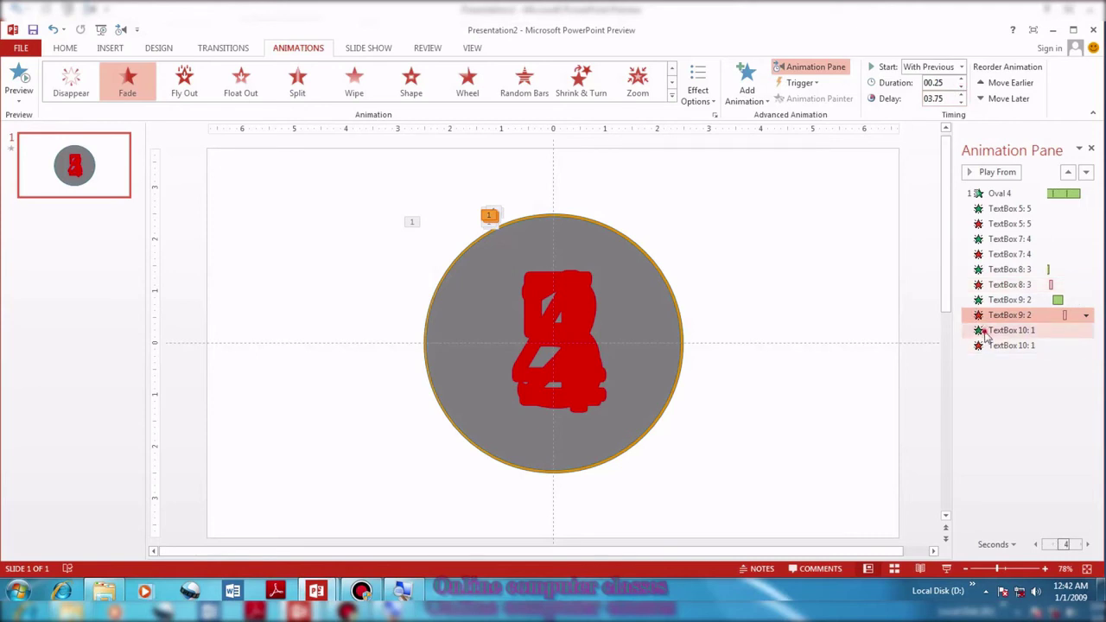
Set the delay of the number 1's Fade entrance animation to 4.00 seconds.
{"action": "left_click", "coordinate": [1011, 331]}
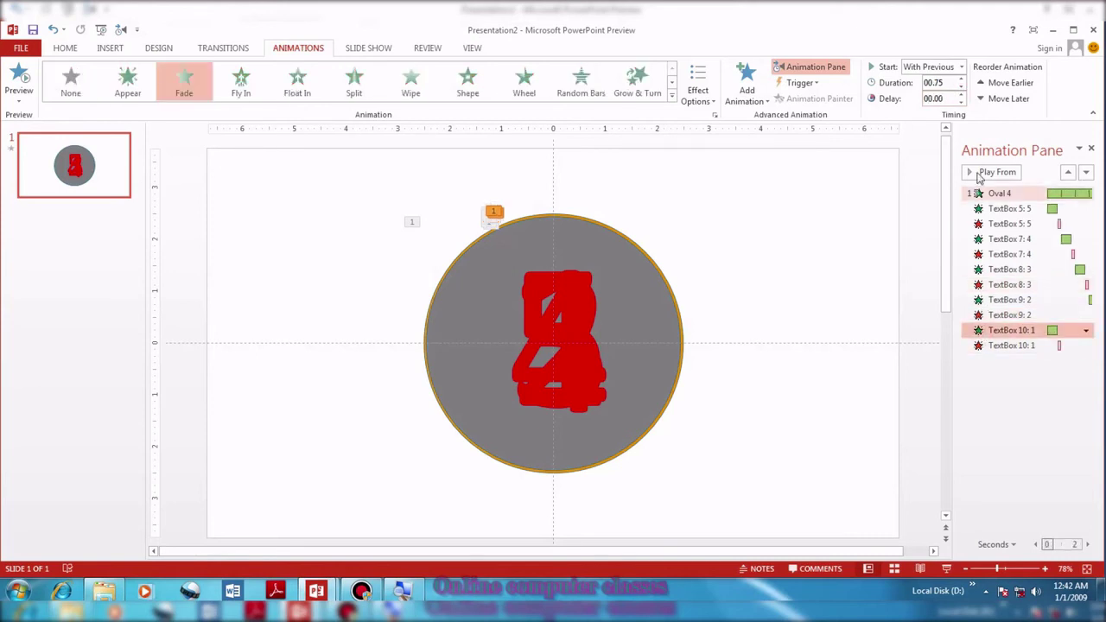
{"action": "left_click", "coordinate": [961, 95]}
{"action": "left_click", "coordinate": [961, 94]}
{"action": "left_click", "coordinate": [962, 94]}
{"action": "left_click", "coordinate": [962, 95]}
{"action": "left_click", "coordinate": [962, 94]}
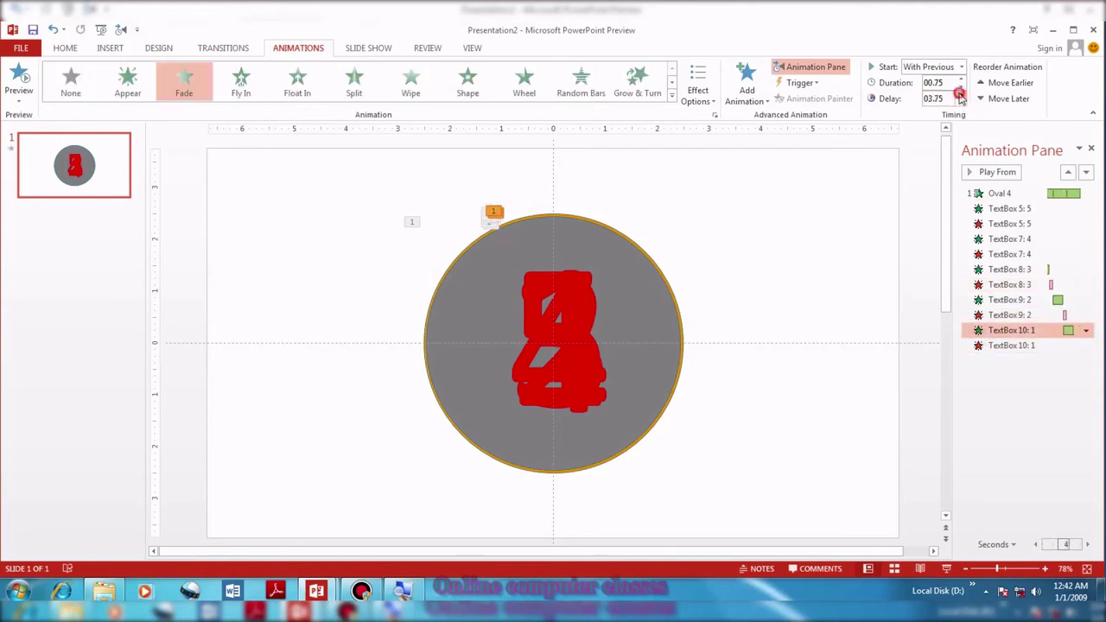
{"action": "left_click", "coordinate": [962, 94]}
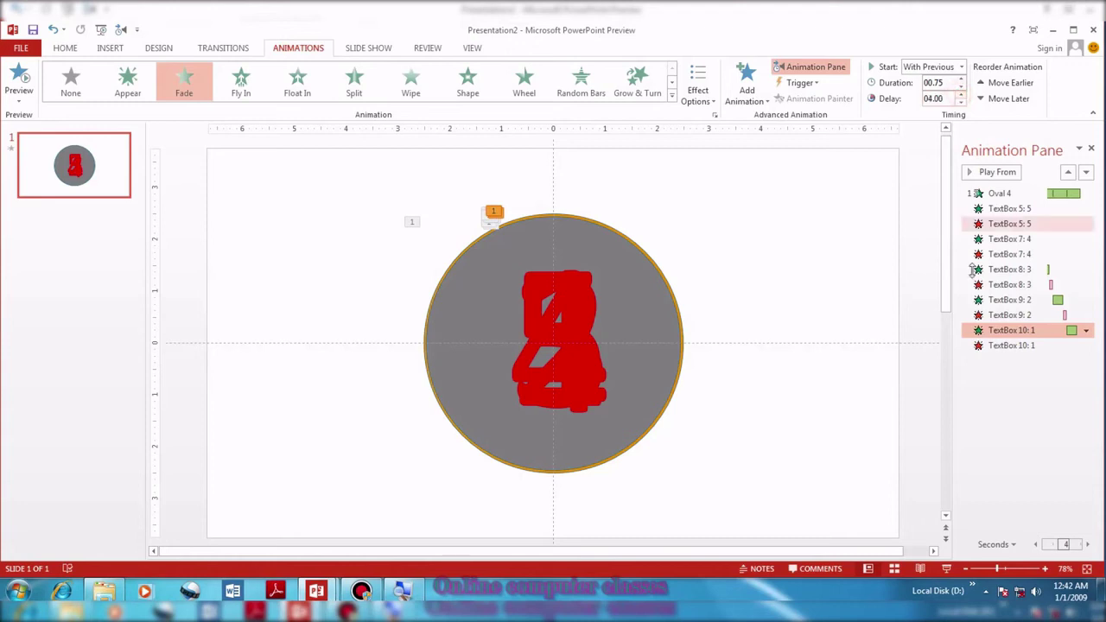
Set the delay of the number 1's Fade exit animation to 4.75 seconds.
{"action": "left_click", "coordinate": [1002, 346]}
{"action": "left_click", "coordinate": [961, 97]}
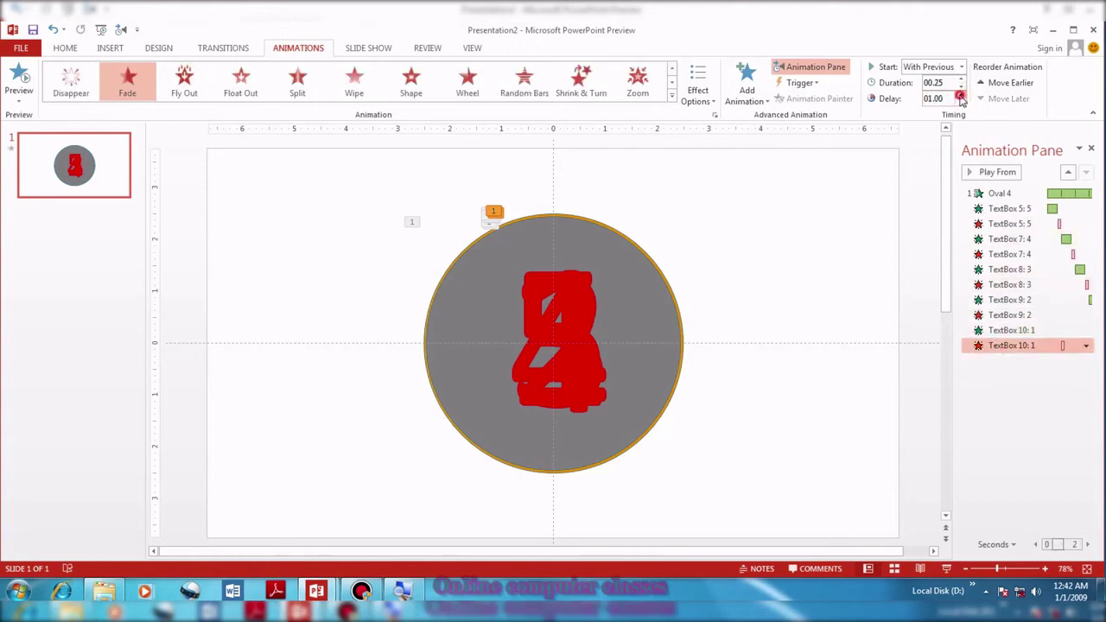
{"action": "left_click", "coordinate": [961, 95]}
{"action": "left_click", "coordinate": [960, 95]}
{"action": "left_click", "coordinate": [961, 95]}
{"action": "left_click", "coordinate": [961, 95]}
{"action": "left_click", "coordinate": [961, 95]}
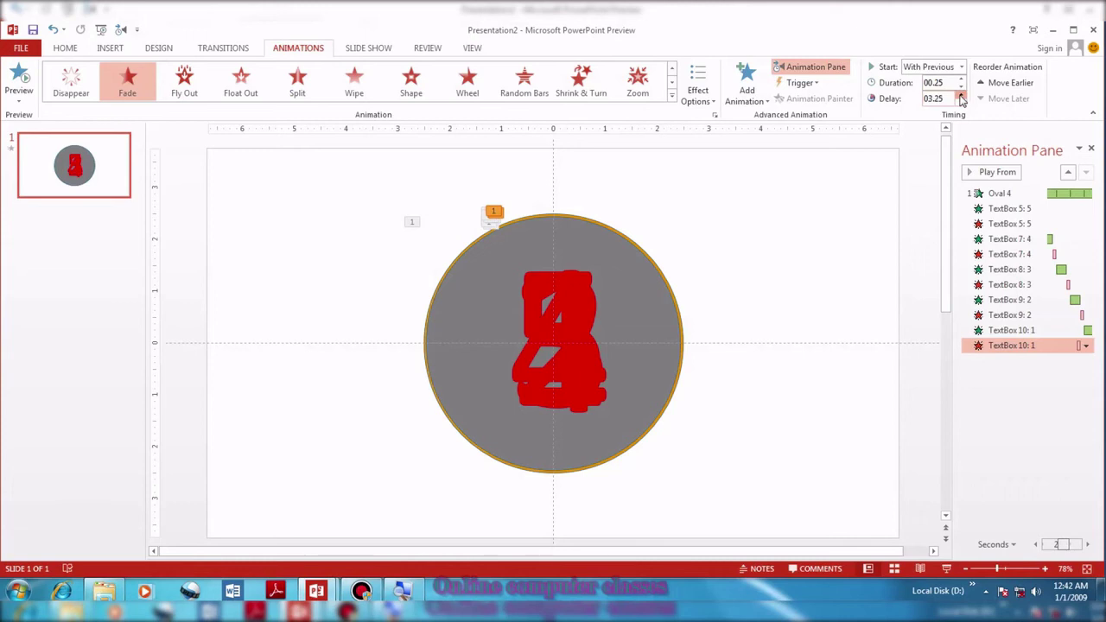
{"action": "left_click", "coordinate": [961, 95]}
{"action": "left_click", "coordinate": [961, 95]}
{"action": "left_click", "coordinate": [960, 95]}
{"action": "left_click", "coordinate": [961, 95]}
{"action": "left_click", "coordinate": [961, 95]}
{"action": "left_click", "coordinate": [961, 95]}
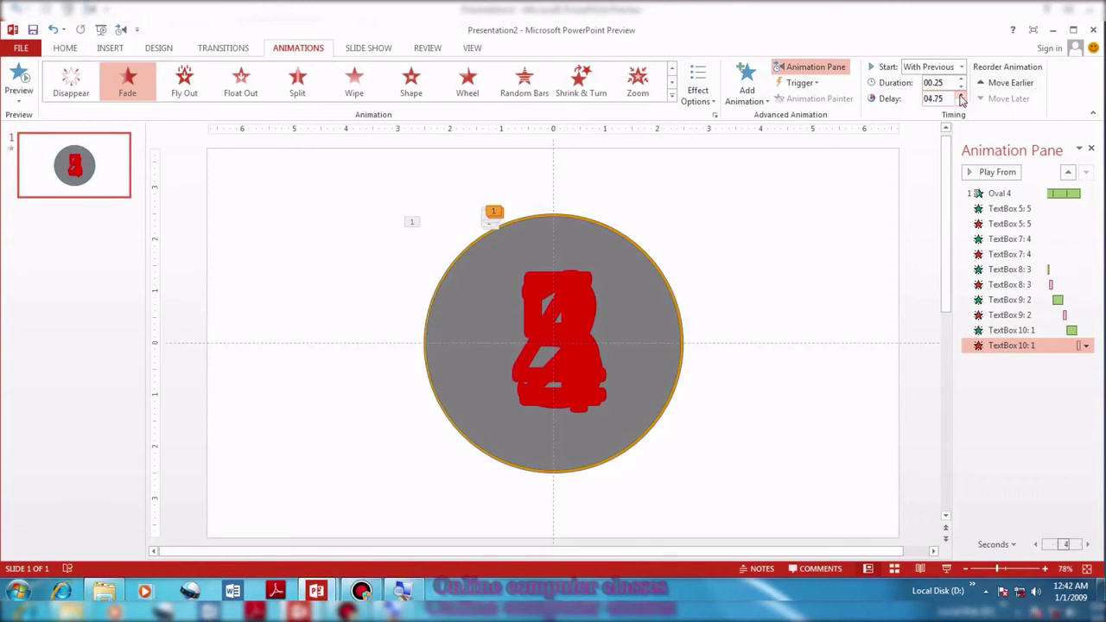
Play the animation sequence from the circle's Wheel effect to check the countdown, and clear the selection.
{"action": "left_click", "coordinate": [987, 192]}
{"action": "left_click", "coordinate": [989, 172]}
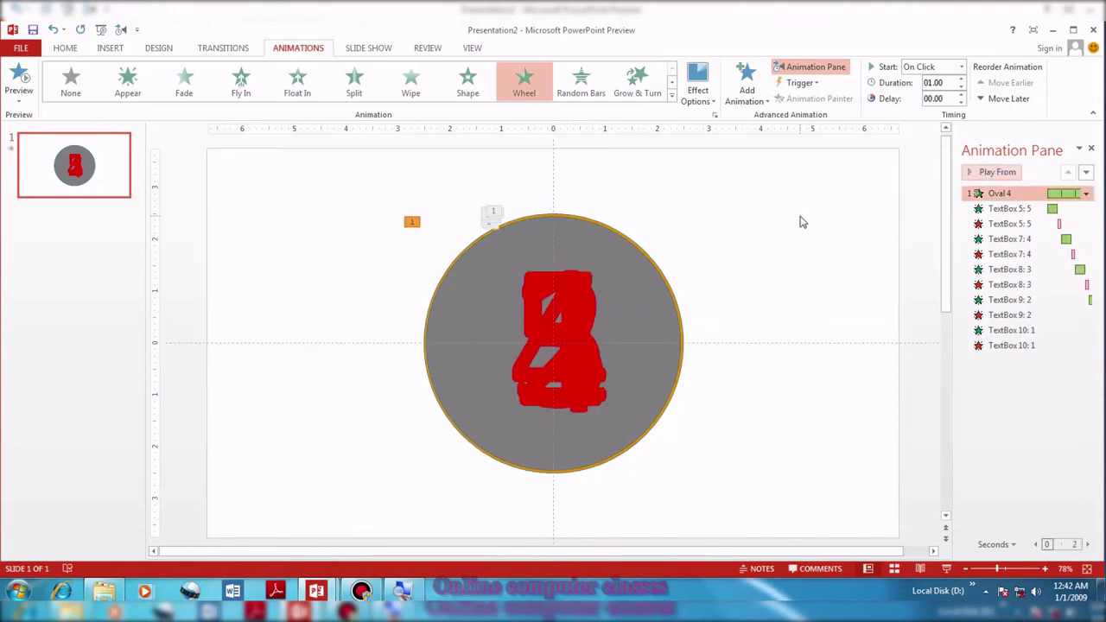
{"action": "left_click", "coordinate": [800, 222]}
Add a wide text box across the upper part of the circle containing "Time's Up".
{"action": "left_click", "coordinate": [62, 49]}
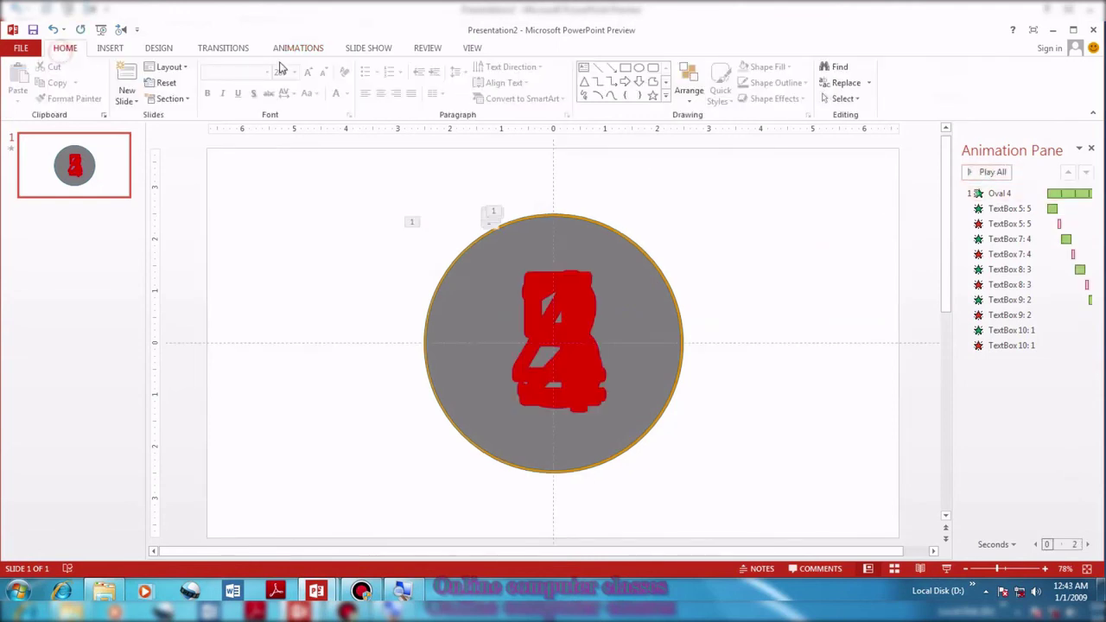
{"action": "left_click", "coordinate": [582, 69]}
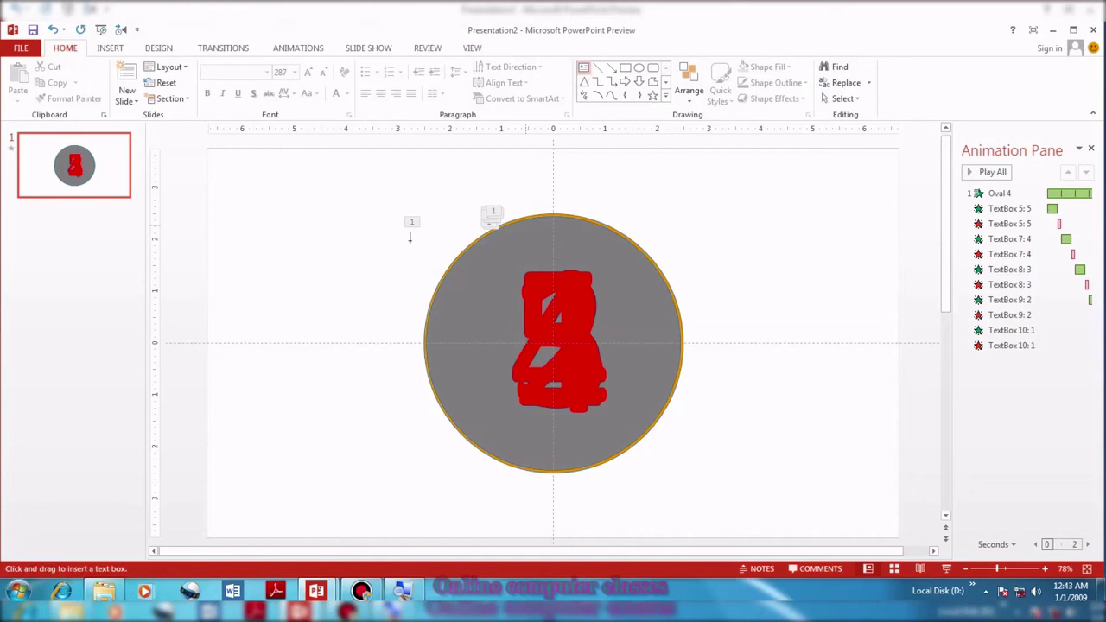
{"action": "mouse_move", "coordinate": [344, 217]}
{"action": "left_mouse_down"}
{"action": "mouse_move", "coordinate": [370, 277]}
{"action": "mouse_move", "coordinate": [794, 305]}
{"action": "left_mouse_up"}
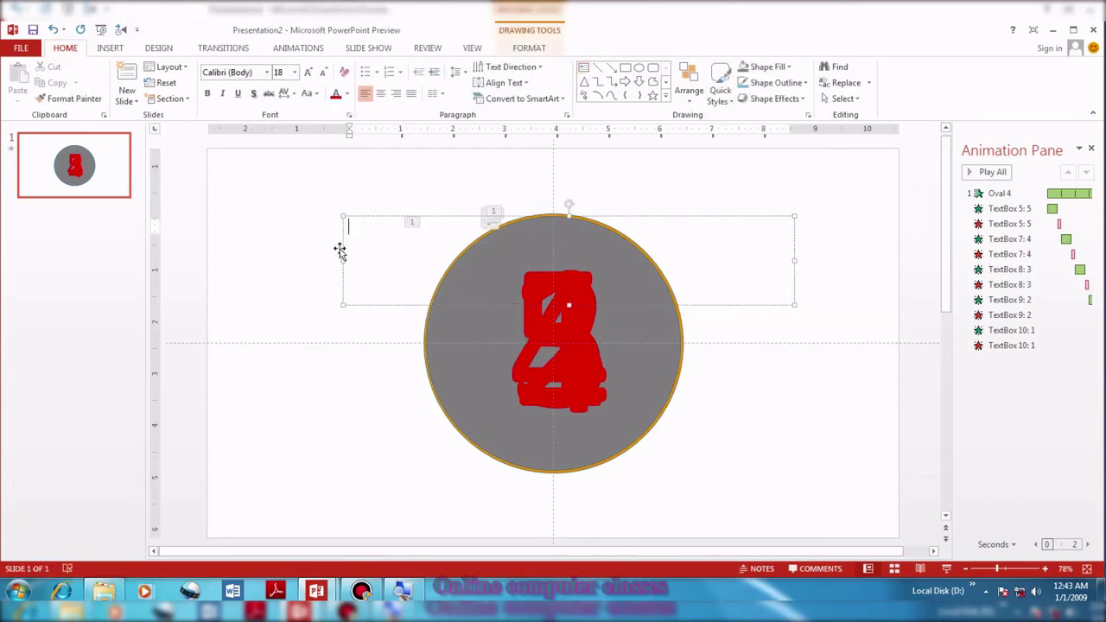
{"action": "type", "text": "t"}
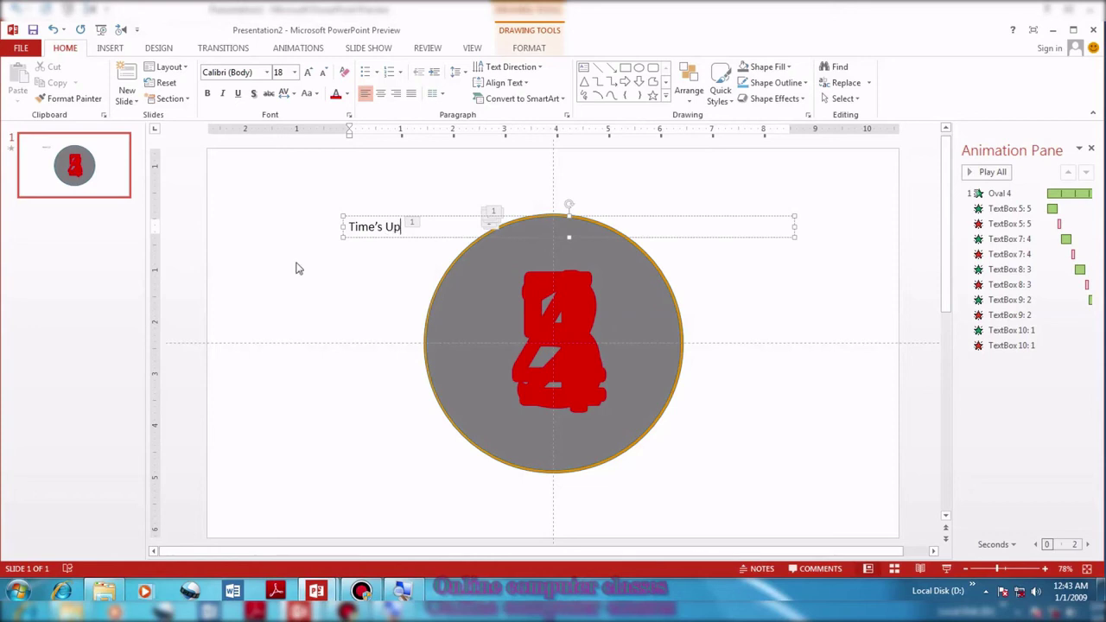
Enlarge the "Time's Up" text to 88 pt and move it over the numbers so it spans the circle's middle.
{"action": "left_click", "coordinate": [694, 223]}
{"action": "left_click", "coordinate": [307, 72]}
{"action": "left_click", "coordinate": [307, 72]}
{"action": "left_click", "coordinate": [307, 73]}
{"action": "left_click", "coordinate": [307, 72]}
{"action": "left_click", "coordinate": [306, 73]}
{"action": "left_click", "coordinate": [306, 73]}
{"action": "left_click", "coordinate": [307, 72]}
{"action": "left_click", "coordinate": [307, 73]}
{"action": "left_click", "coordinate": [308, 74]}
{"action": "left_click", "coordinate": [308, 75]}
{"action": "left_click", "coordinate": [308, 74]}
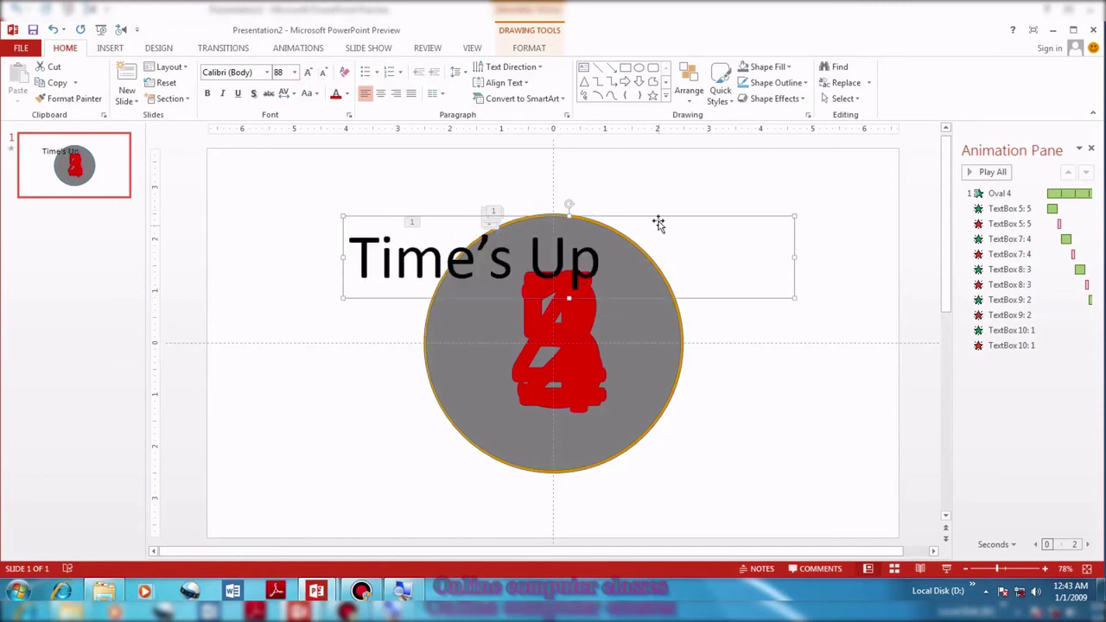
{"action": "left_click_drag", "start_coordinate": [657, 213], "coordinate": [731, 290]}
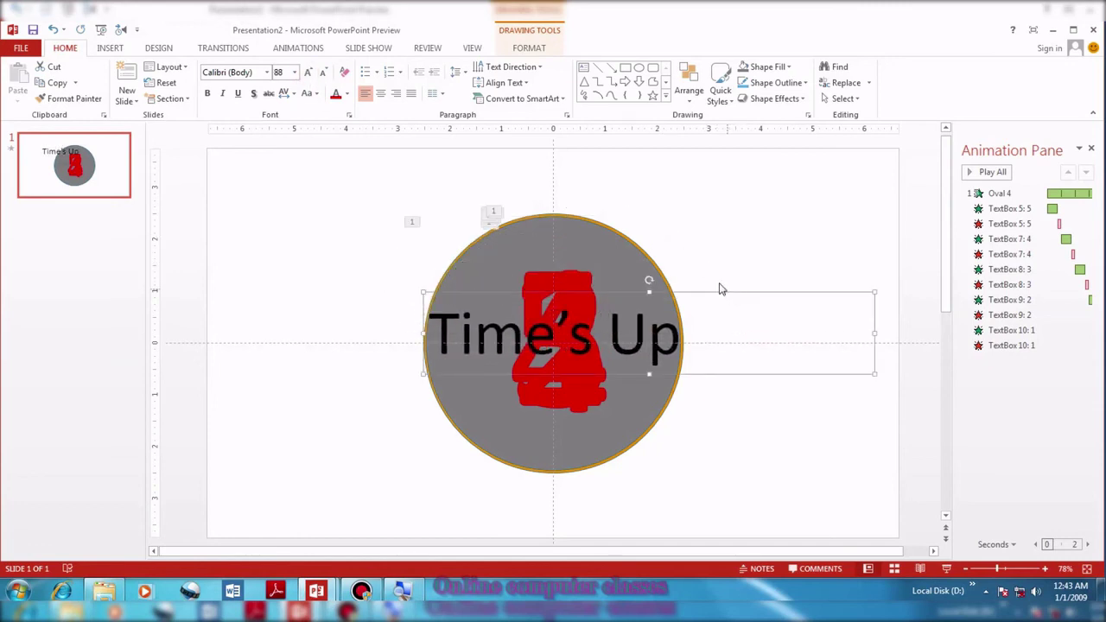
Try the standard yellow as the font color of the "Time's Up" text and undo the color change.
{"action": "left_click", "coordinate": [349, 94]}
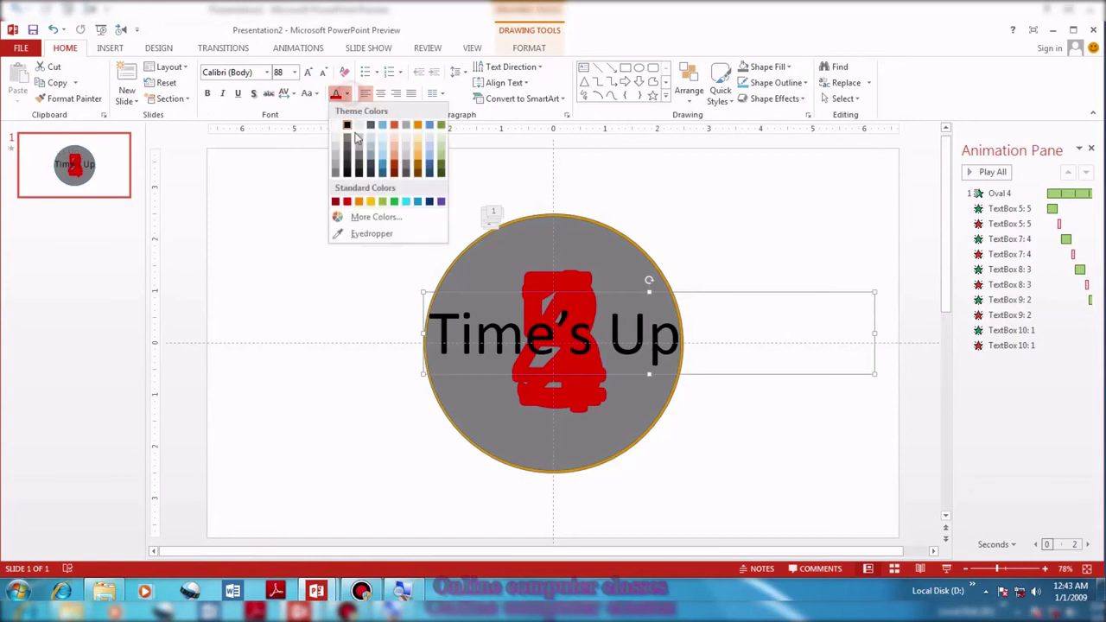
{"action": "left_click", "coordinate": [372, 202]}
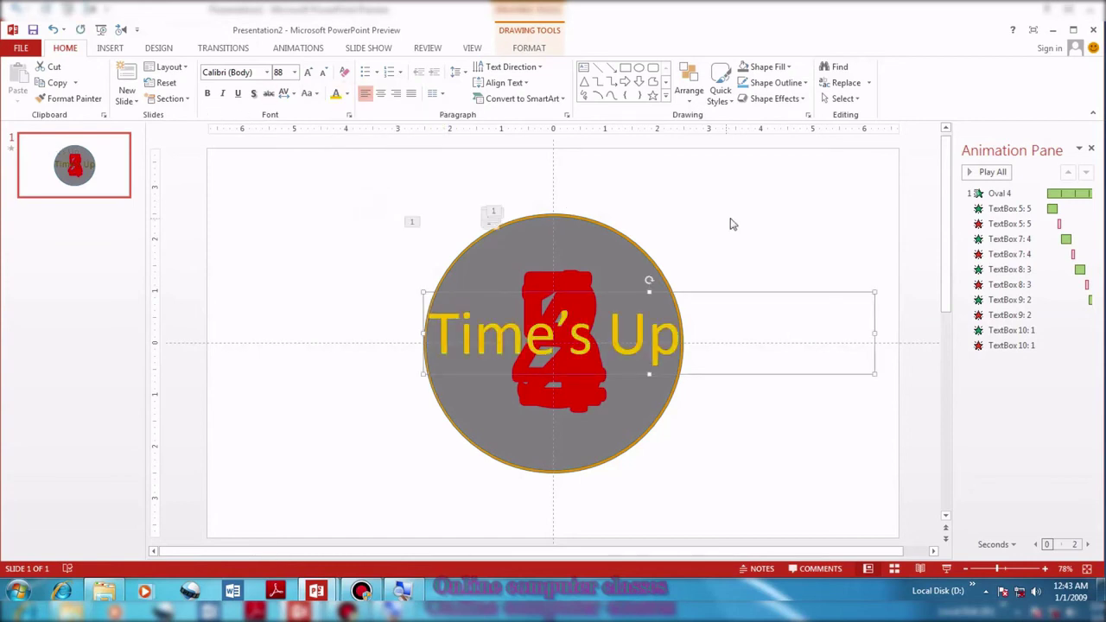
{"action": "left_click", "coordinate": [726, 221]}
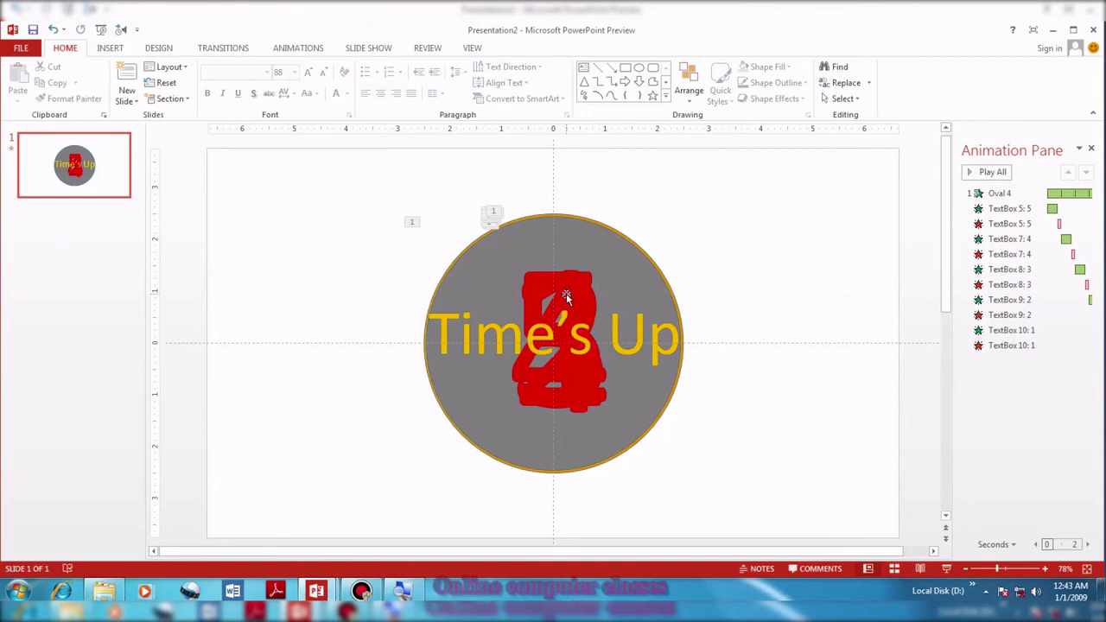
{"action": "key", "text": "ctrl+z"}
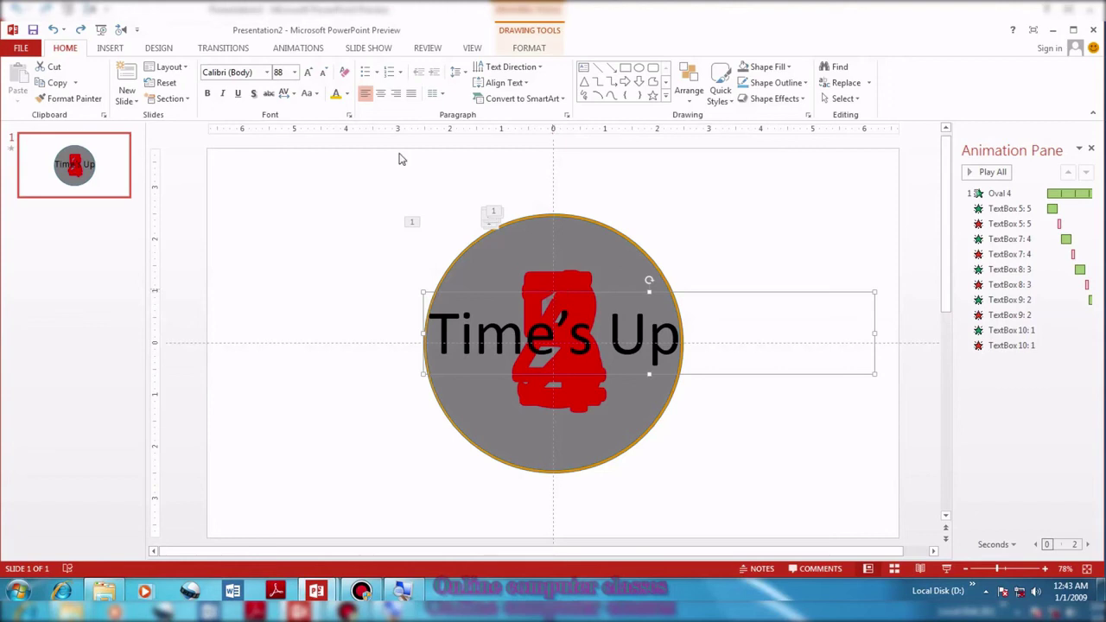
Recolor the "Time's Up" text, trying the standard dark blue before settling on the standard yellow.
{"action": "left_click", "coordinate": [347, 93]}
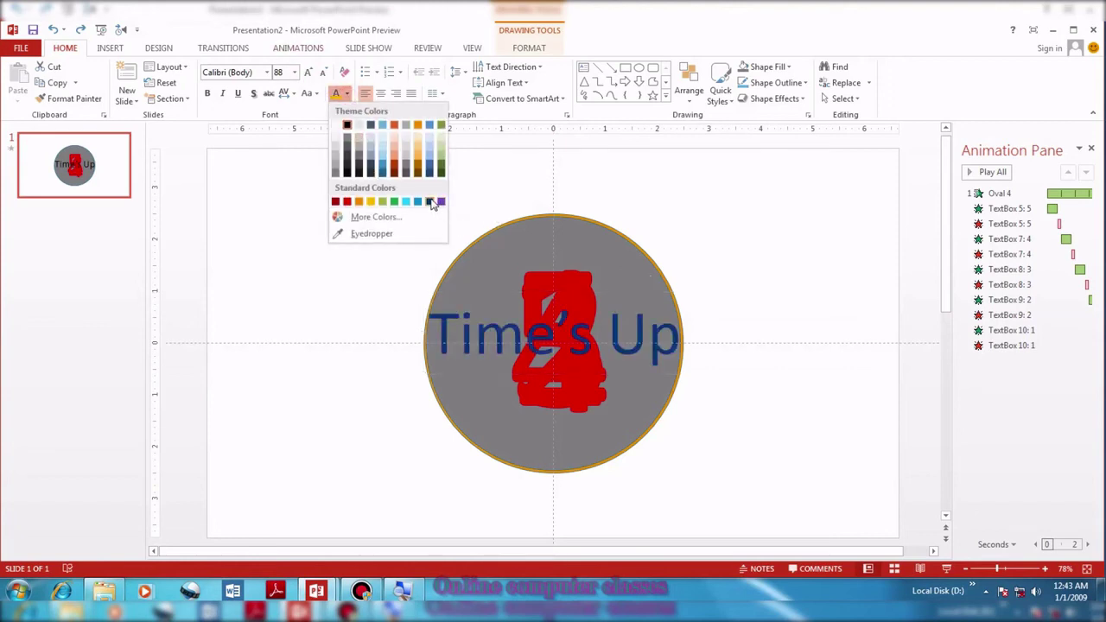
{"action": "left_click", "coordinate": [432, 204]}
{"action": "left_click", "coordinate": [347, 93]}
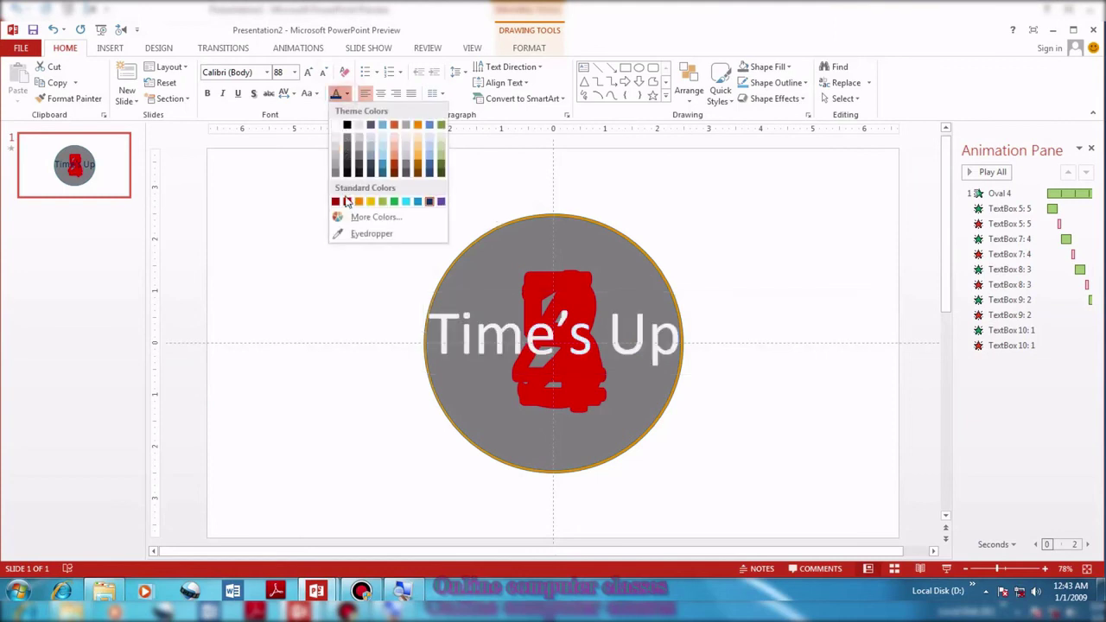
{"action": "left_click", "coordinate": [359, 202]}
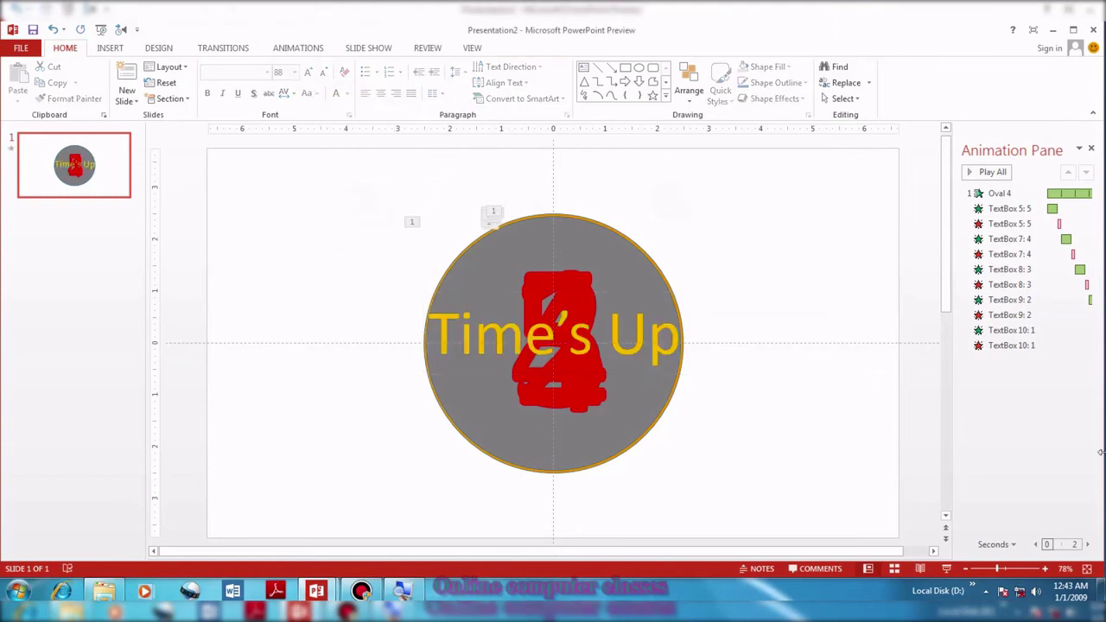
Apply the Zoom entrance animation to the whole "Time's Up" text box.
{"action": "left_click", "coordinate": [646, 343]}
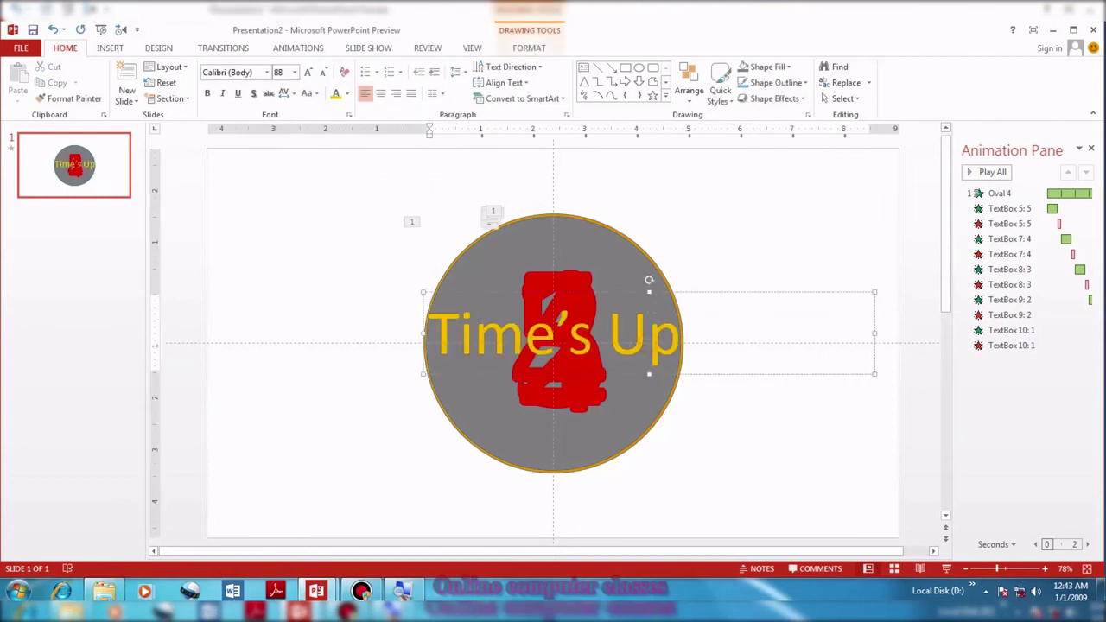
{"action": "left_click", "coordinate": [426, 294]}
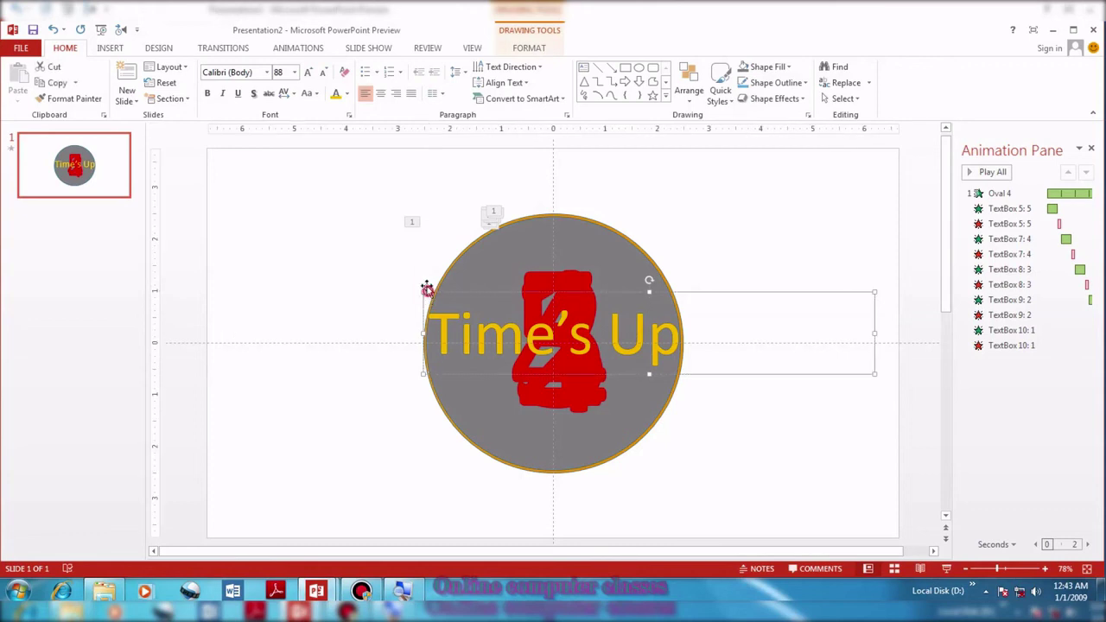
{"action": "left_click", "coordinate": [294, 48]}
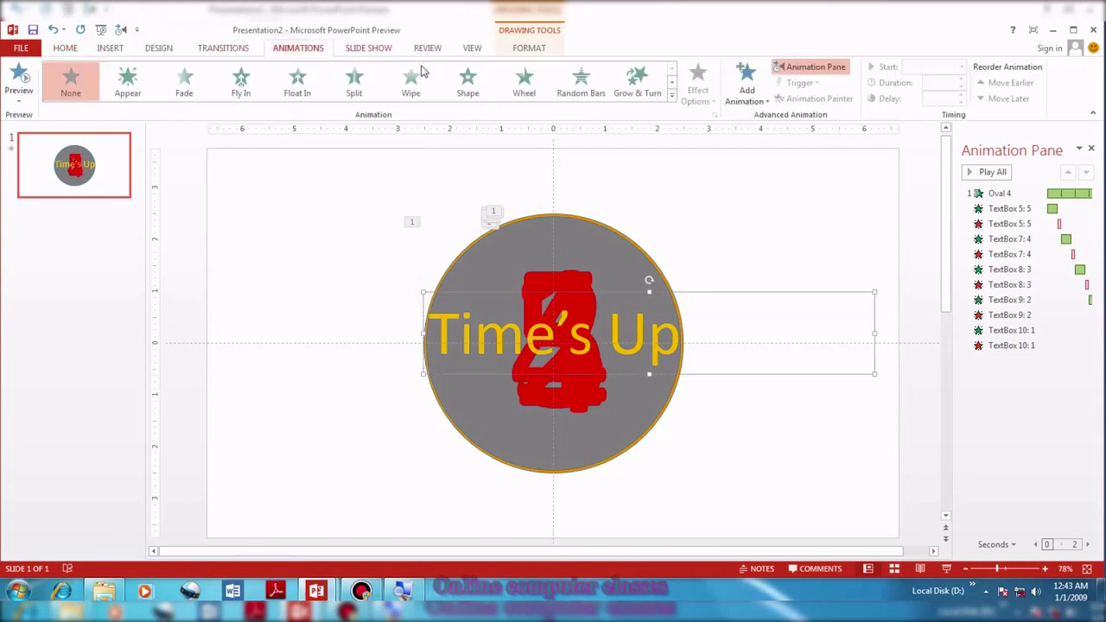
{"action": "left_click", "coordinate": [672, 95]}
{"action": "left_click", "coordinate": [645, 161]}
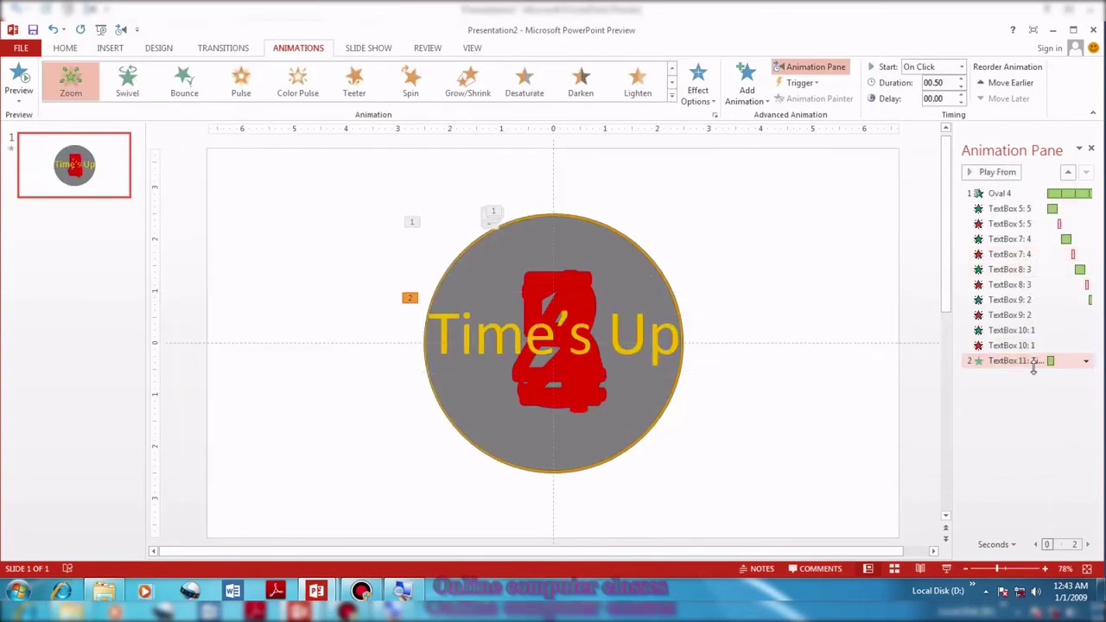
Set the "Time's Up" Zoom animation's duration to 01.00 and make it start after the previous effect.
{"action": "left_click", "coordinate": [962, 79]}
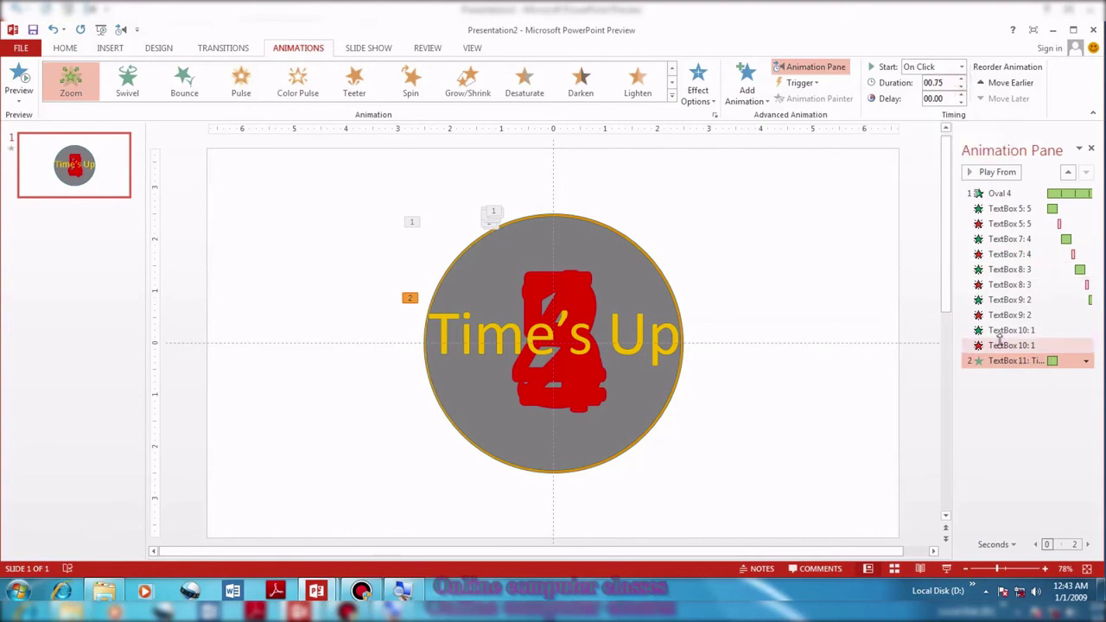
{"action": "left_click", "coordinate": [962, 80]}
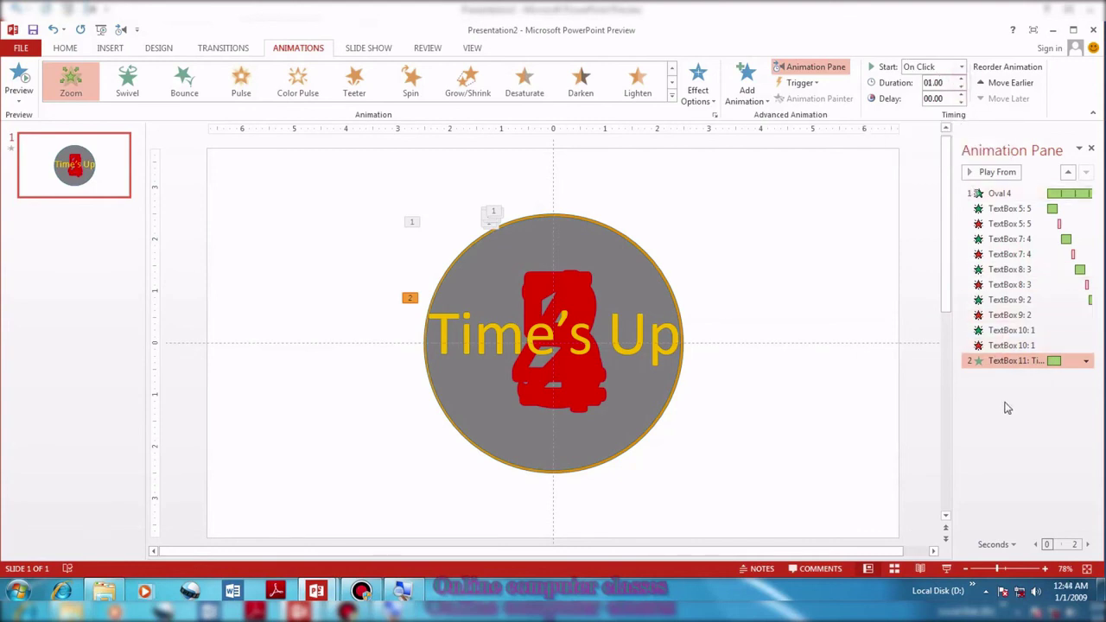
{"action": "right_click", "coordinate": [998, 364]}
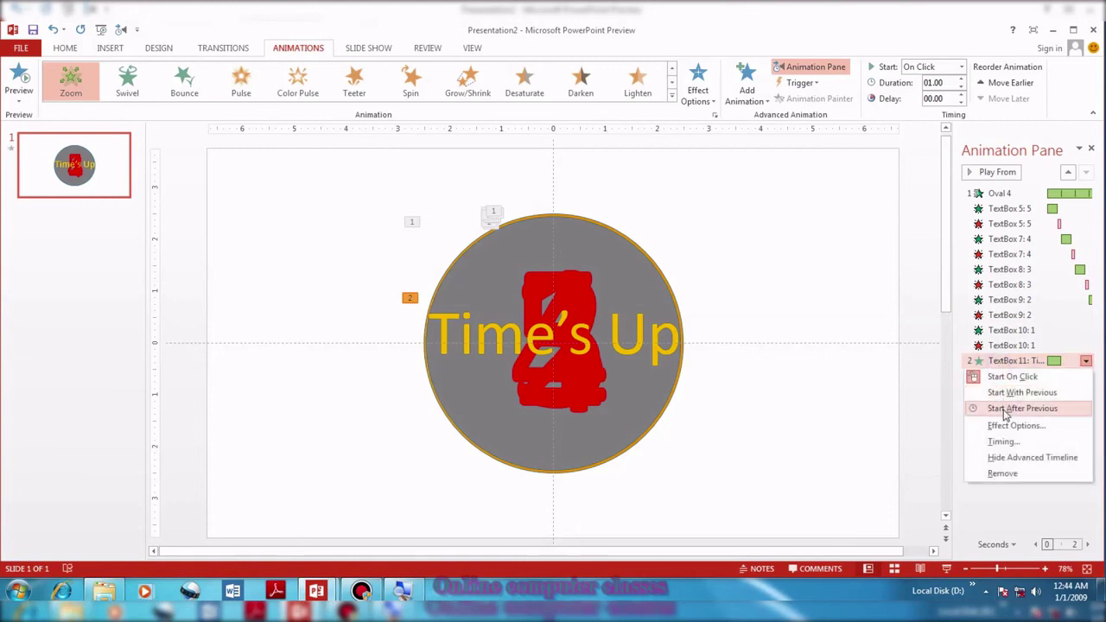
{"action": "left_click", "coordinate": [1005, 413]}
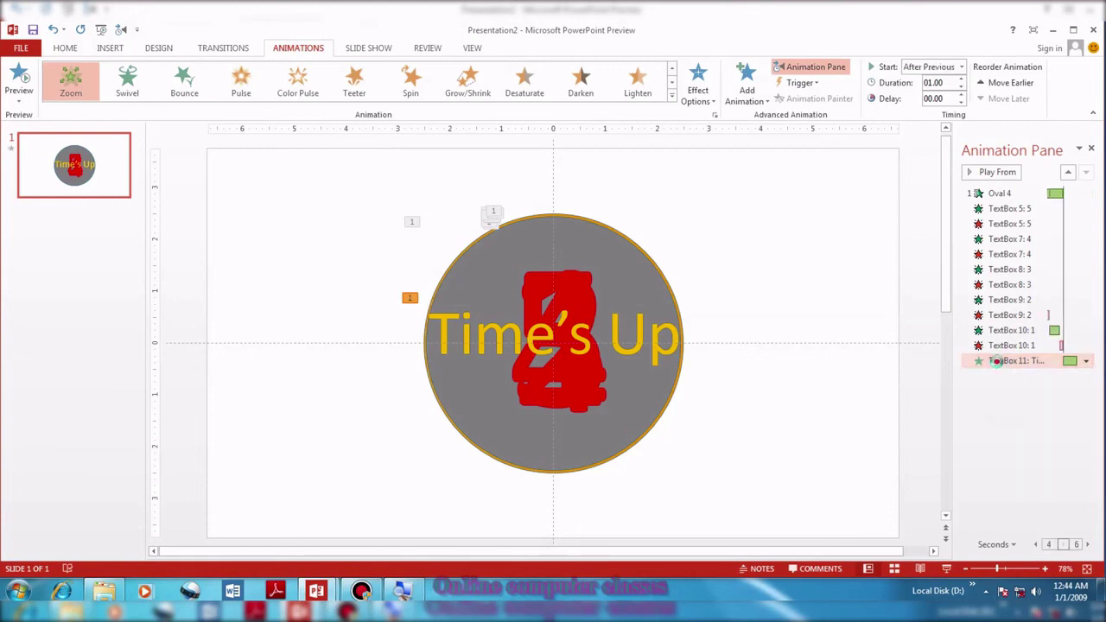
Set the "Time's Up" Zoom animation to repeat 2 times in its timing options.
{"action": "double_click", "coordinate": [997, 362]}
{"action": "left_click", "coordinate": [479, 218]}
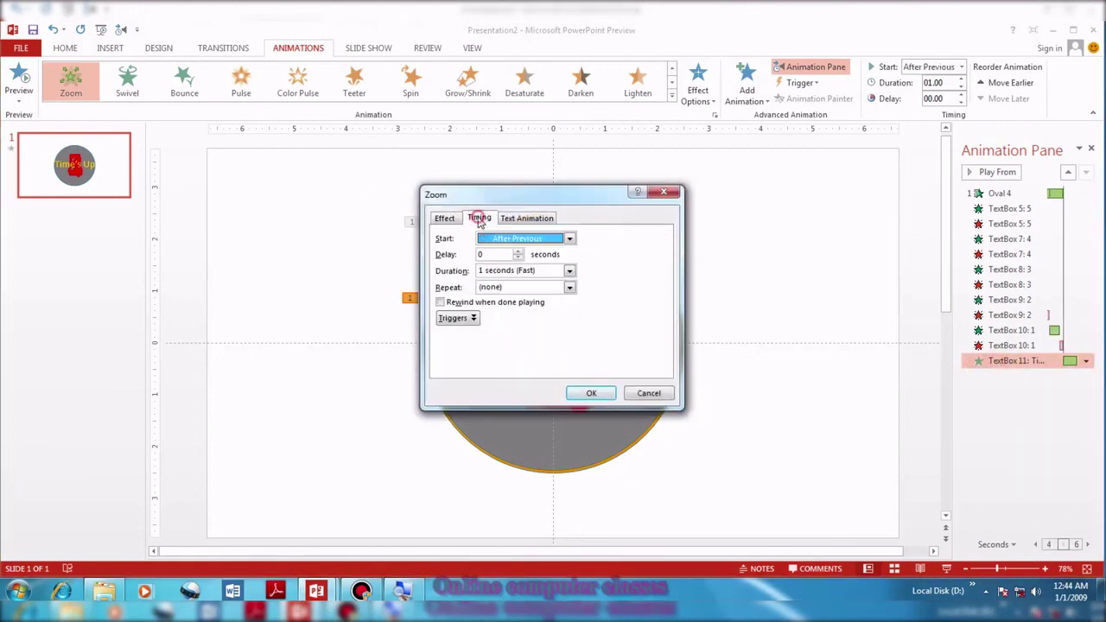
{"action": "left_click", "coordinate": [570, 290]}
{"action": "left_click", "coordinate": [523, 309]}
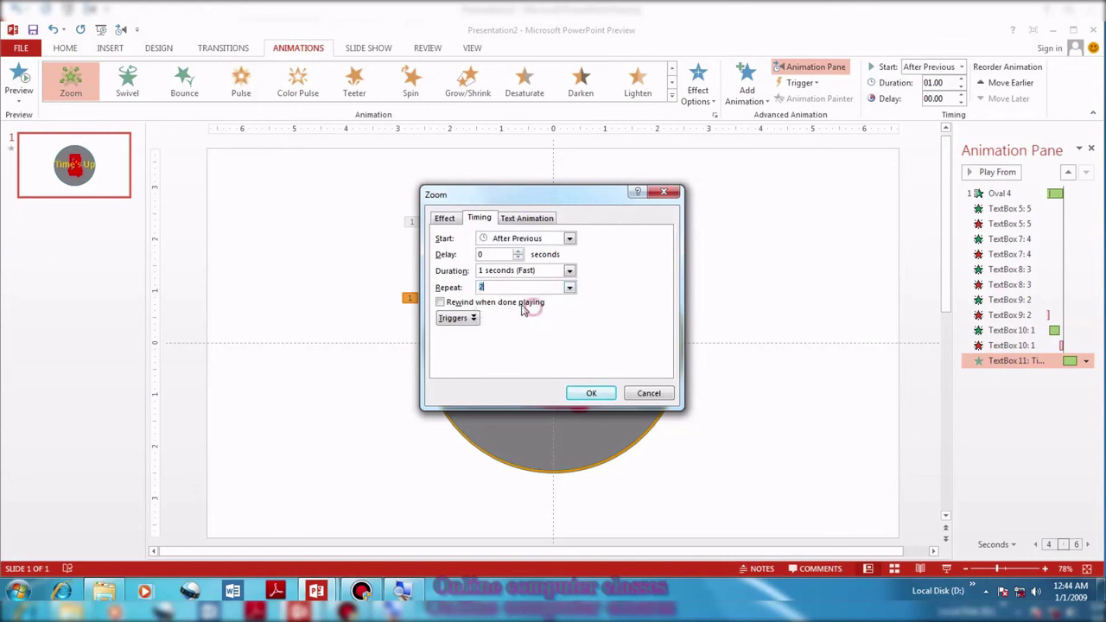